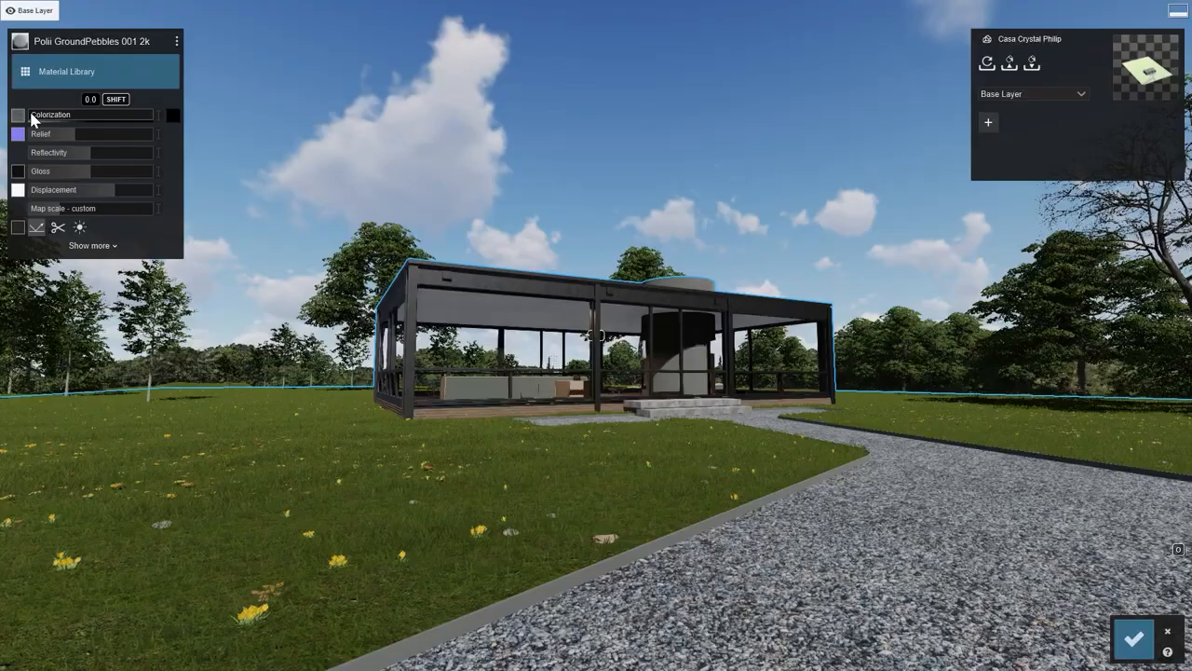
# Replace the color map of the pebble path material with Stone_color.png from the Maps folder.
pyautogui.moveTo(34, 116); pyautogui.dragTo(80, 147)
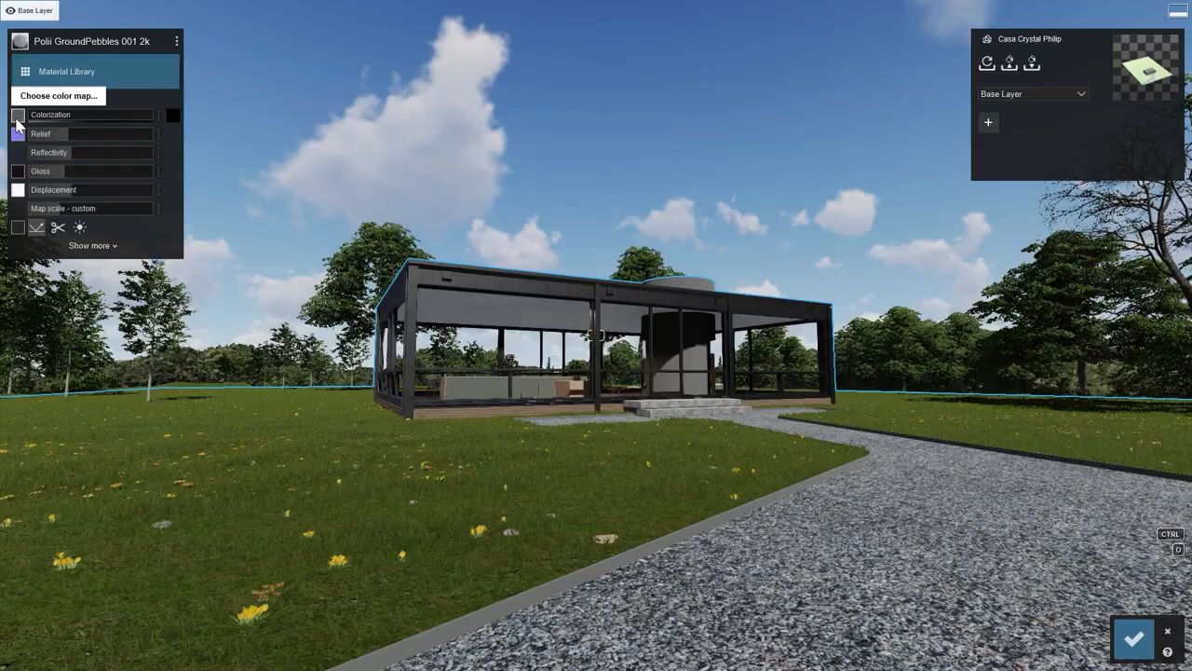
pyautogui.moveTo(17, 121)
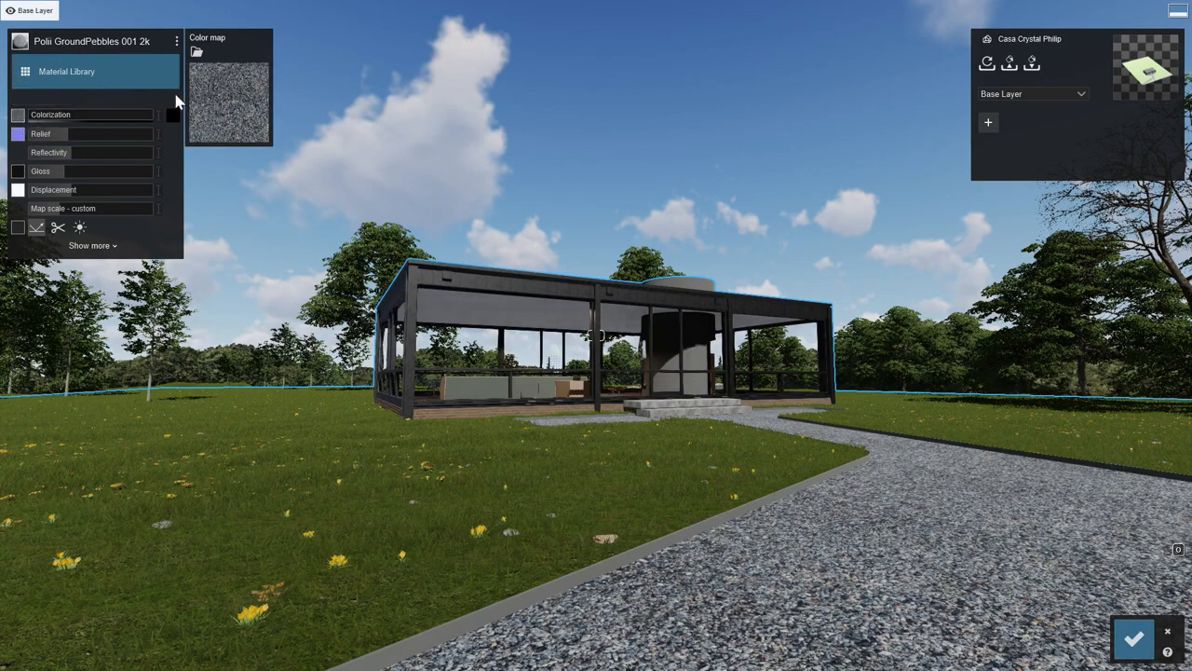
pyautogui.click(197, 54)
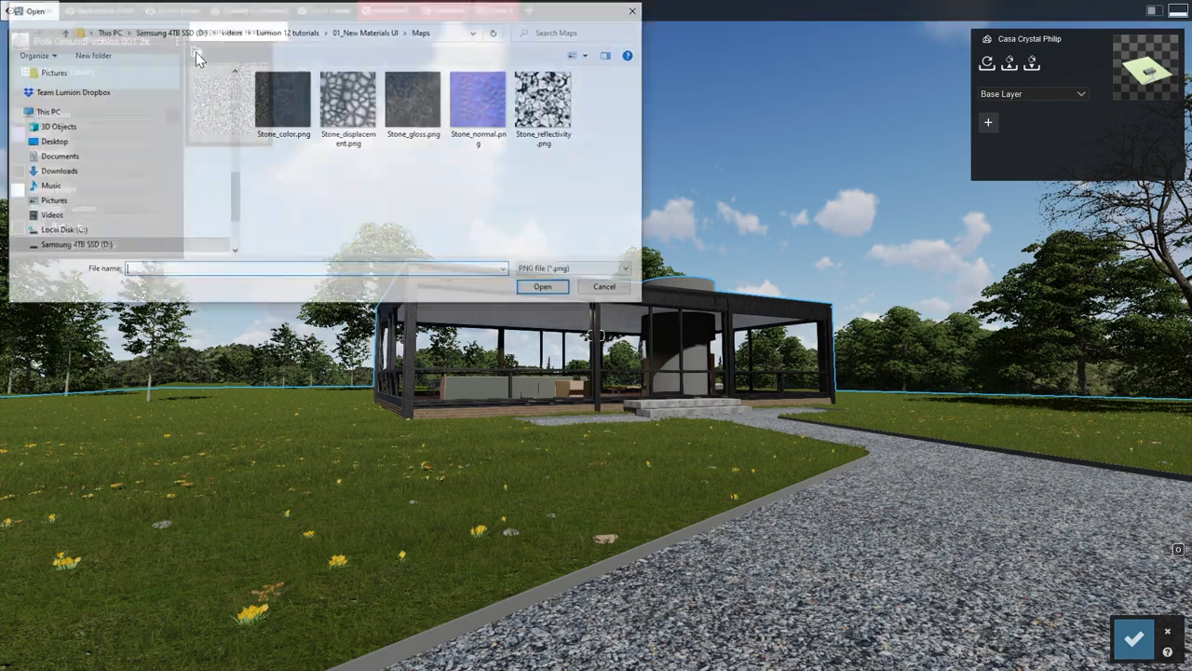
pyautogui.click(274, 91)
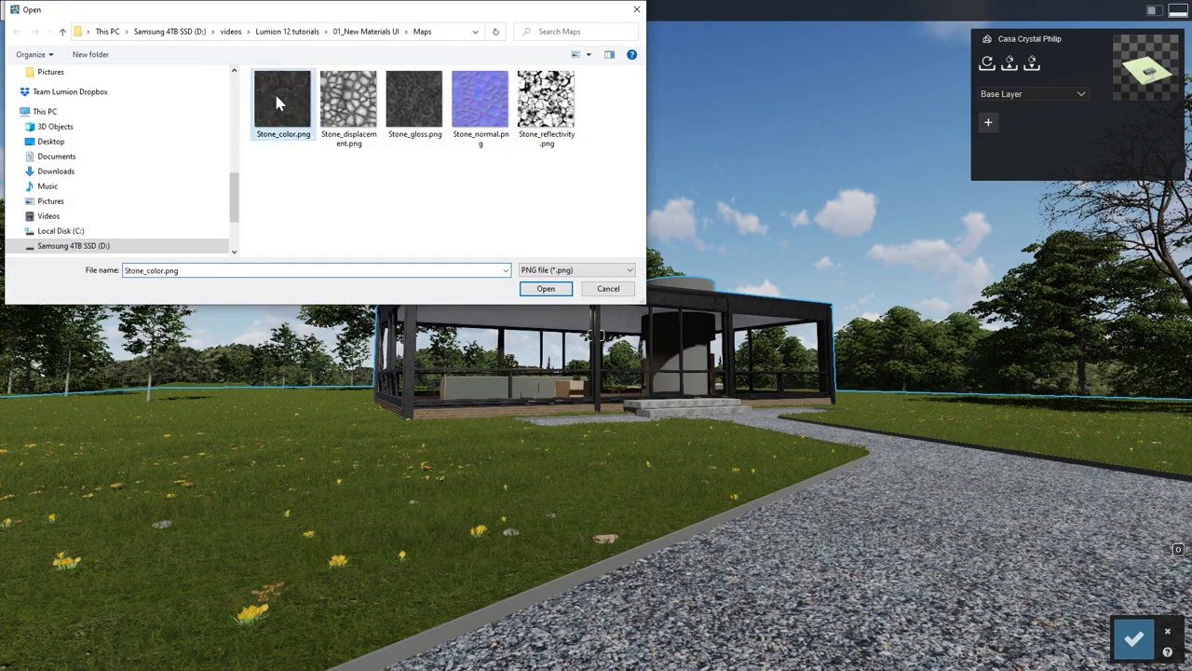
pyautogui.click(525, 288)
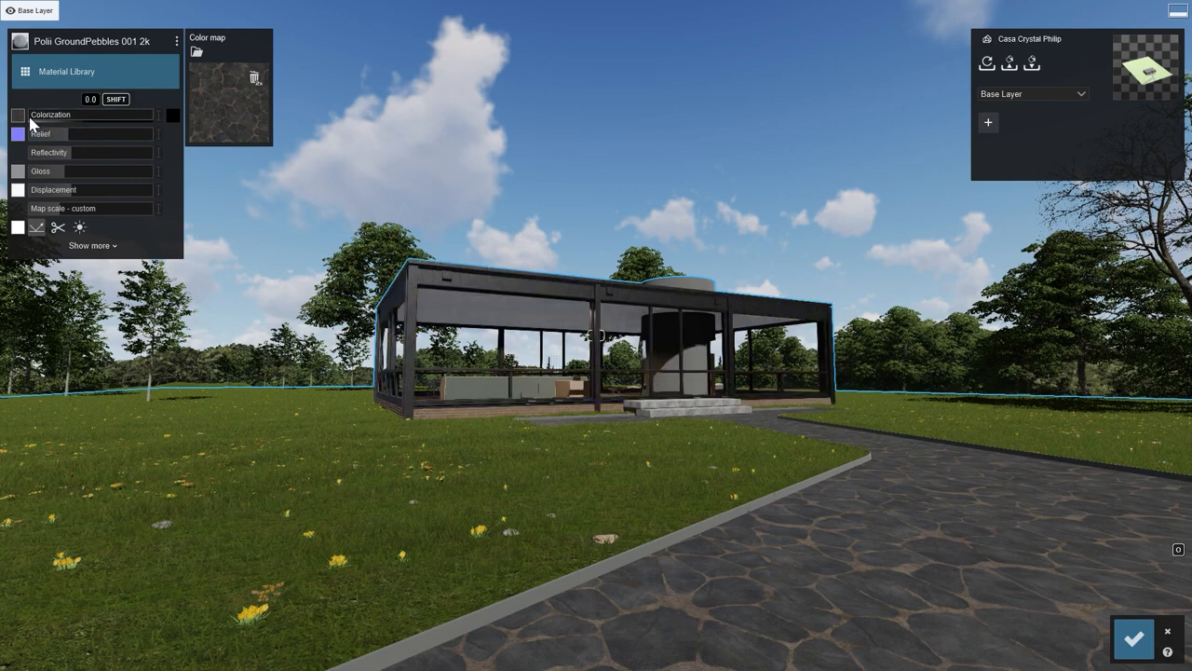
# Try tinting the stone path by choosing a dark red colorization color and slightly raising the colorization amount.
pyautogui.moveTo(31, 117)
pyautogui.mouseDown()
pyautogui.moveTo(95, 116)
pyautogui.moveTo(26, 124)
pyautogui.mouseUp()
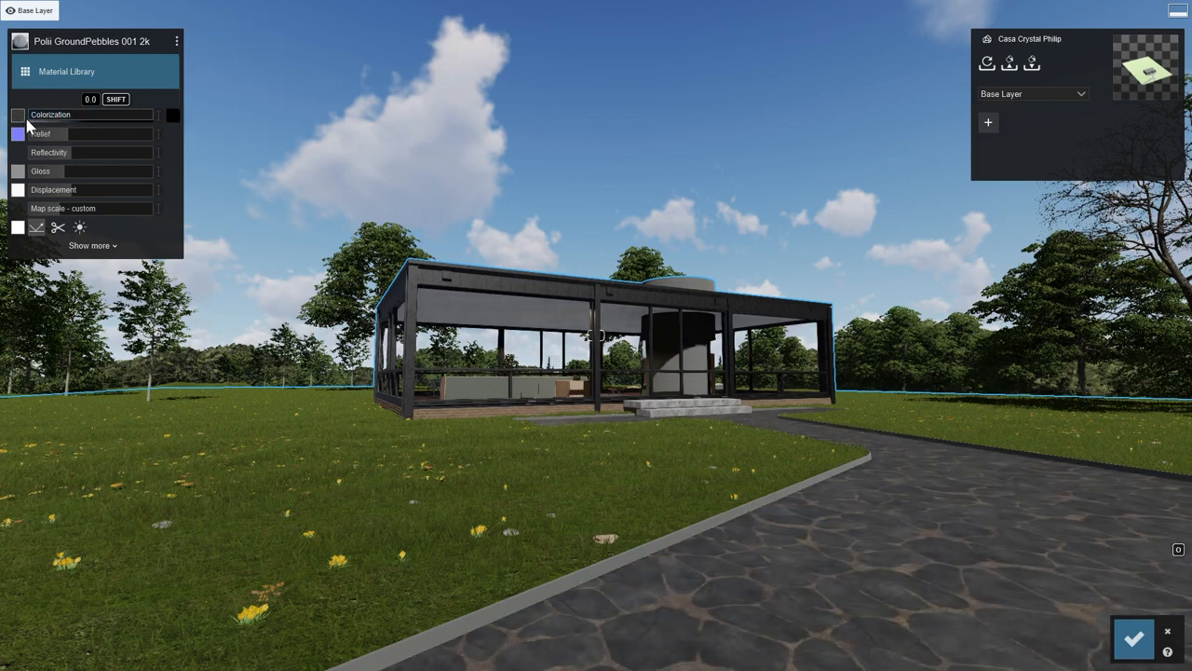
pyautogui.click(172, 115)
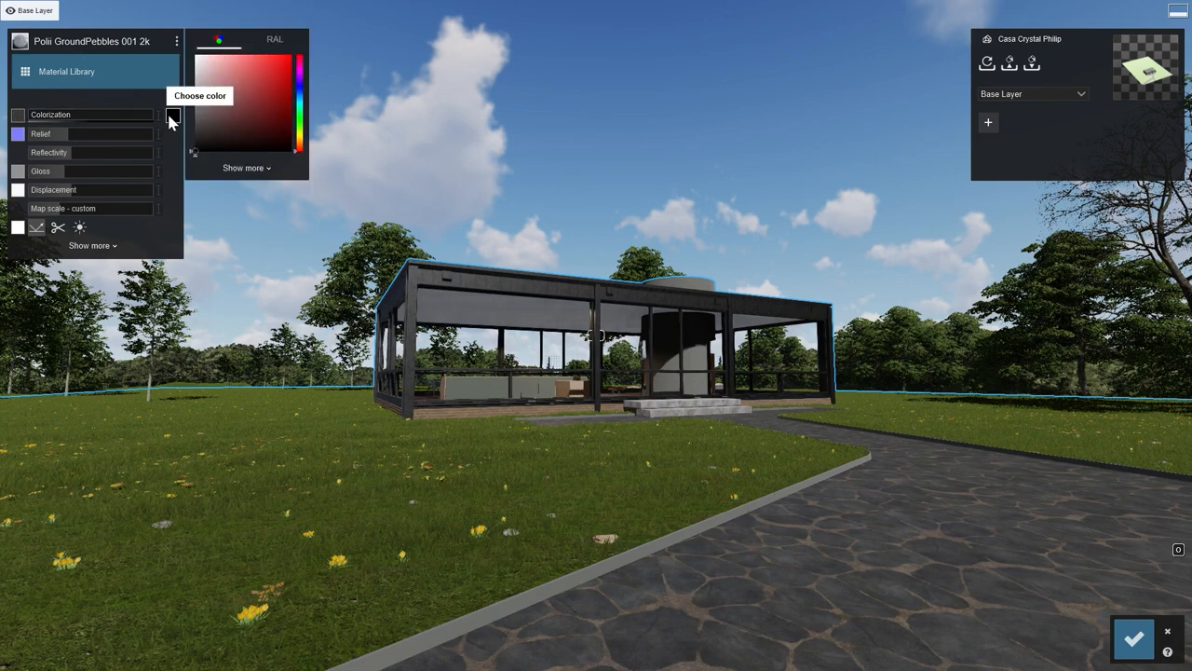
pyautogui.moveTo(208, 129); pyautogui.dragTo(229, 121)
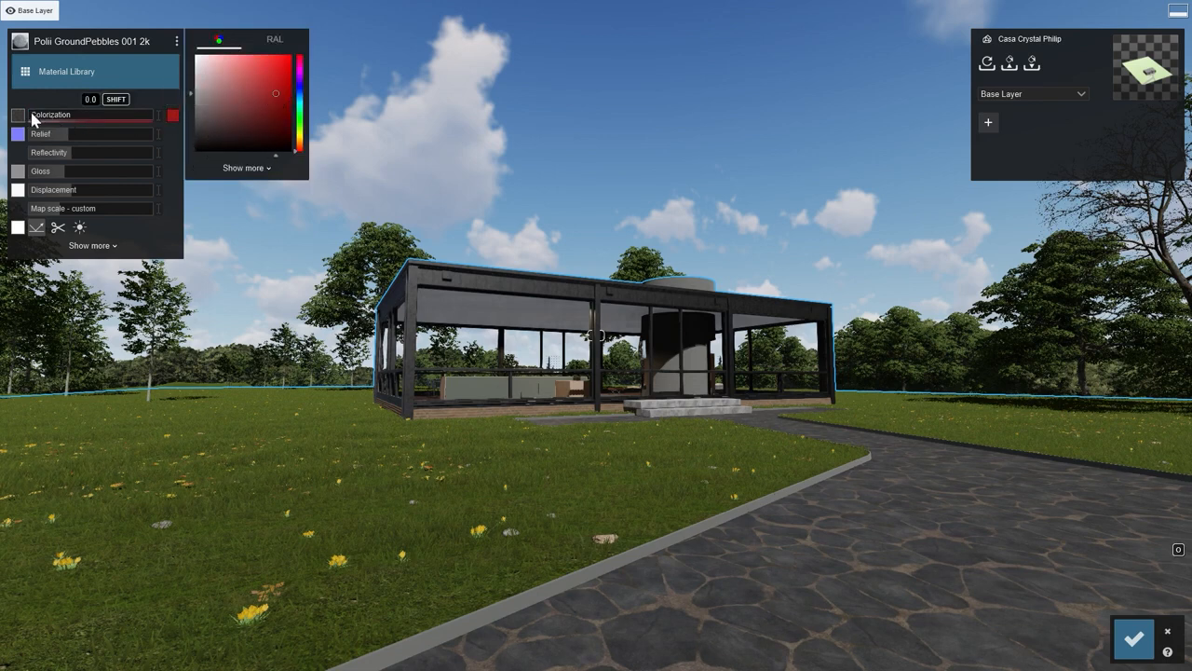
pyautogui.moveTo(37, 120)
pyautogui.mouseDown()
pyautogui.moveTo(131, 128)
pyautogui.moveTo(54, 135)
pyautogui.mouseUp()
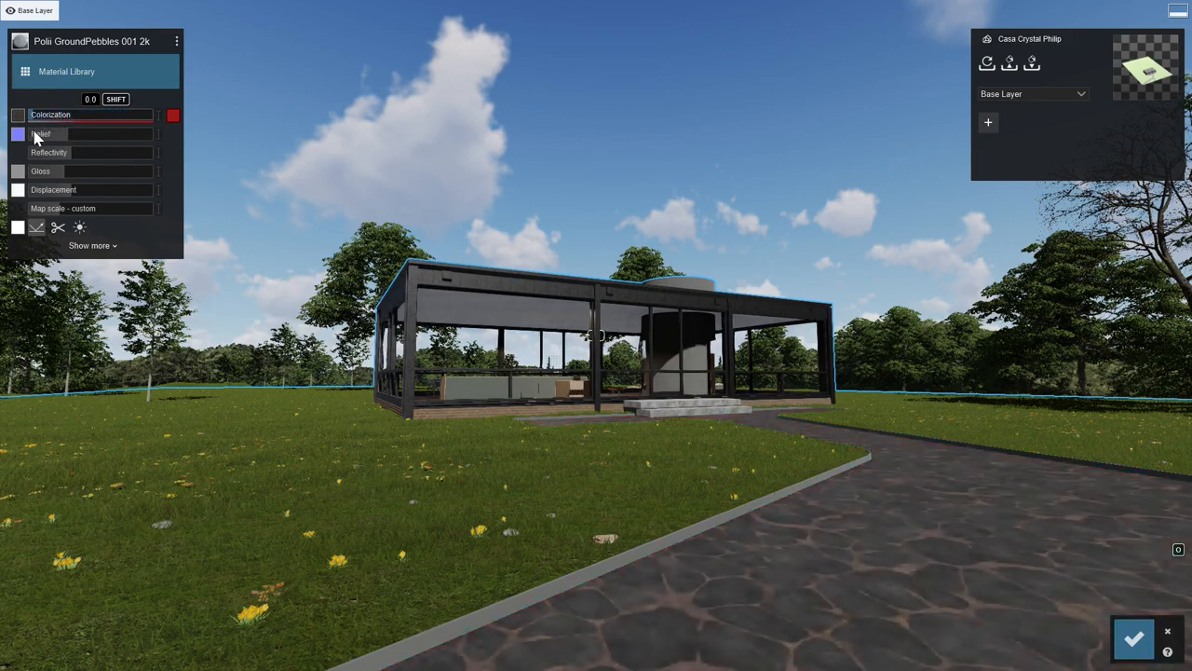
# Open the path material's normal map, clear it and try creating one from the displacement map.
pyautogui.click(18, 134)
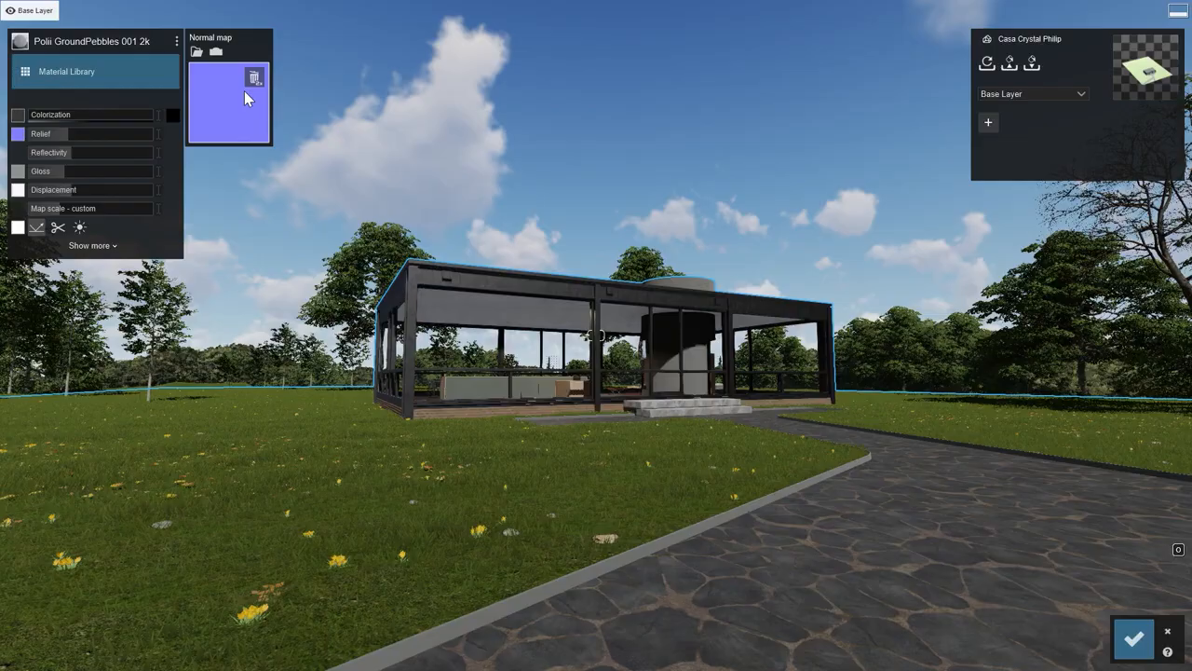
pyautogui.click(253, 80)
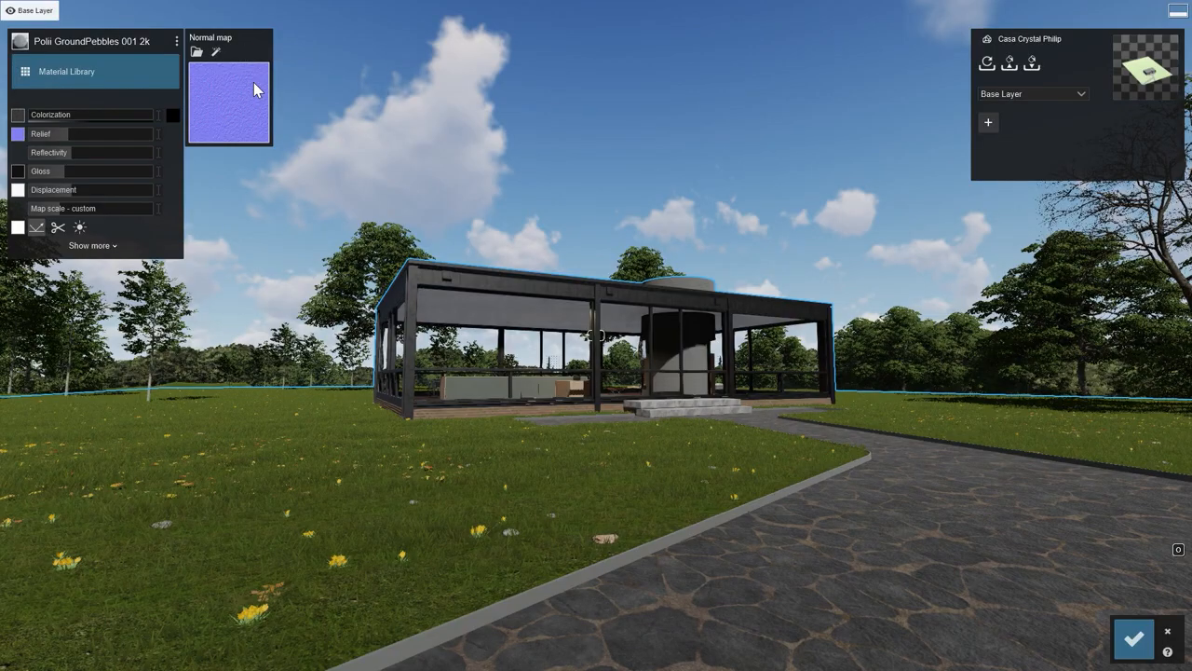
pyautogui.click(216, 53)
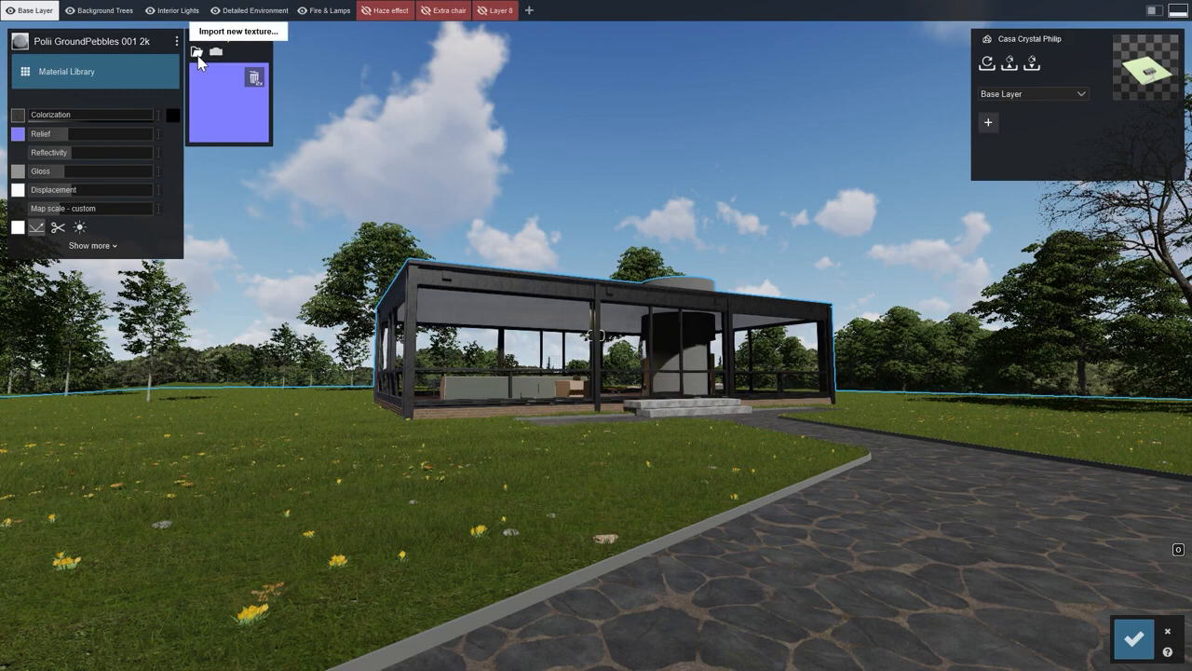
# Load Stone_normal.png as the path material's normal map and reduce the relief strength.
pyautogui.click(197, 55)
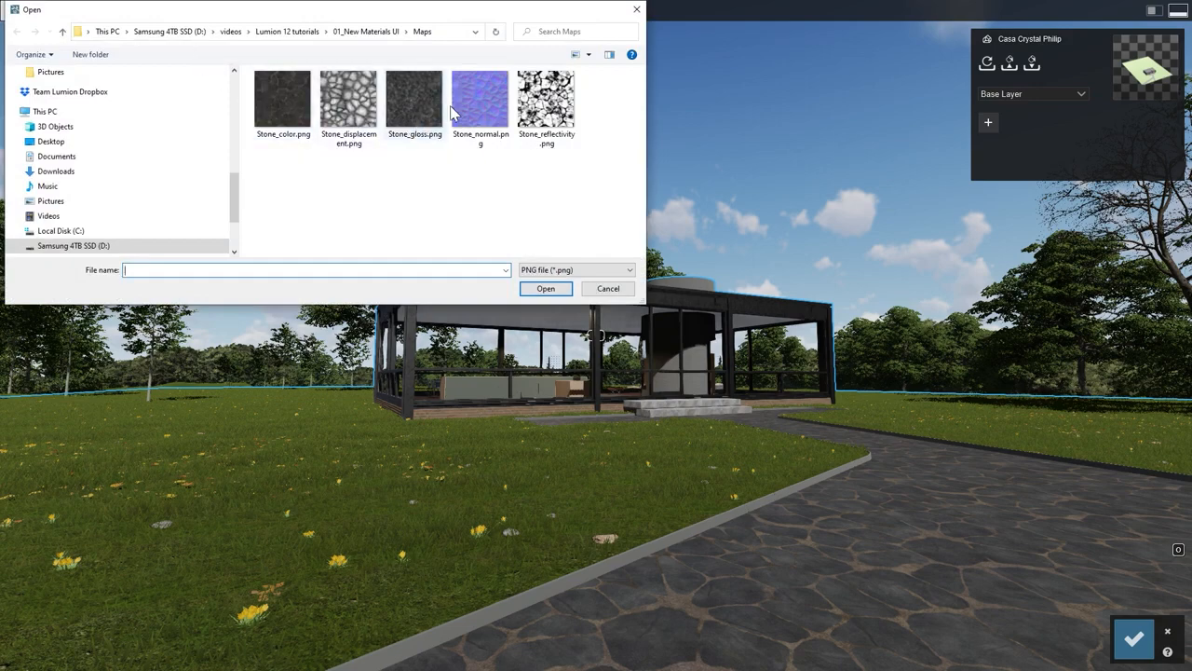
pyautogui.click(456, 110)
pyautogui.click(540, 288)
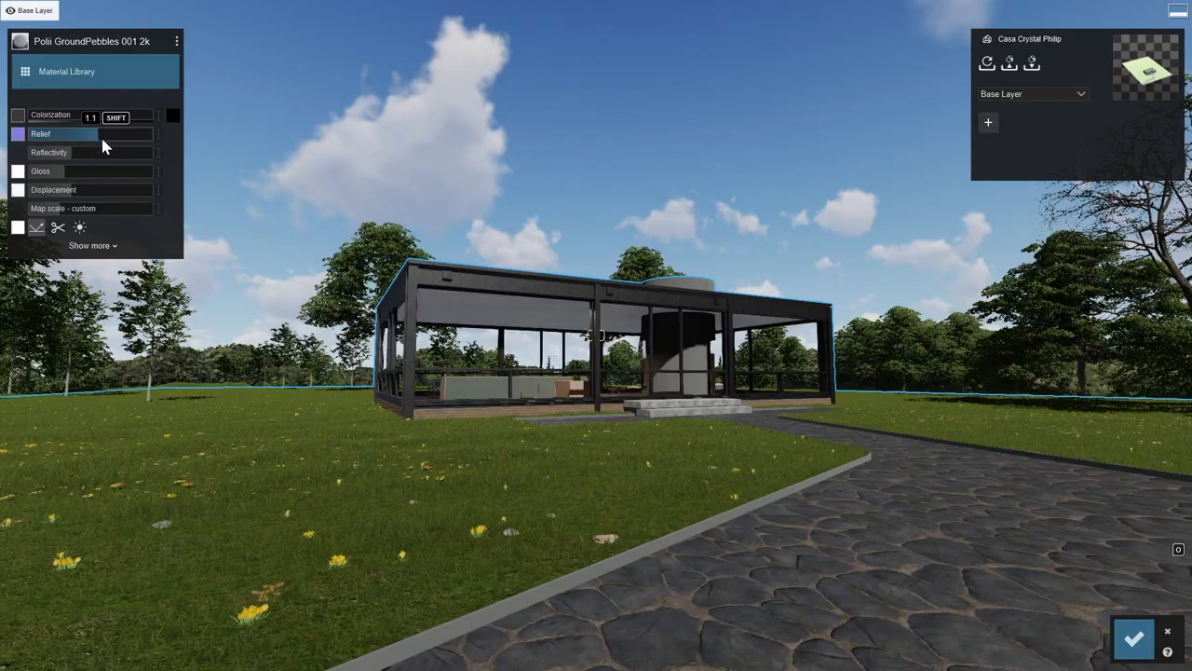
pyautogui.moveTo(100, 135); pyautogui.dragTo(45, 140)
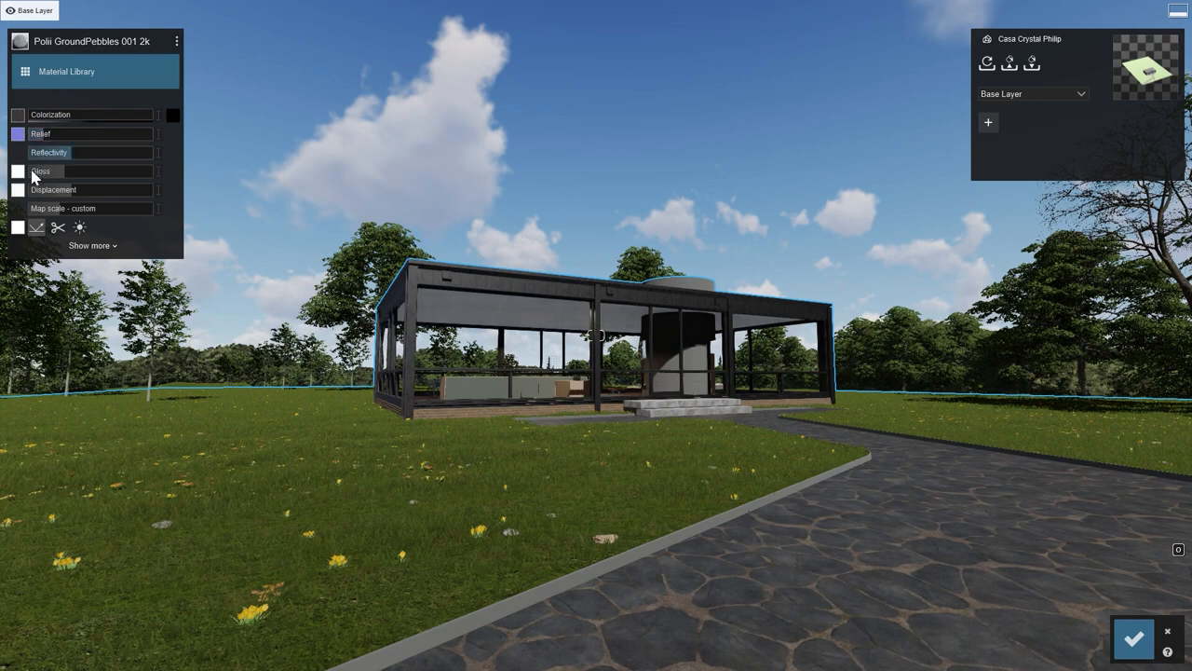
# Load Stone_reflectivity.png as the path material's reflectivity map and set the reflectivity to 0.7.
pyautogui.click(17, 228)
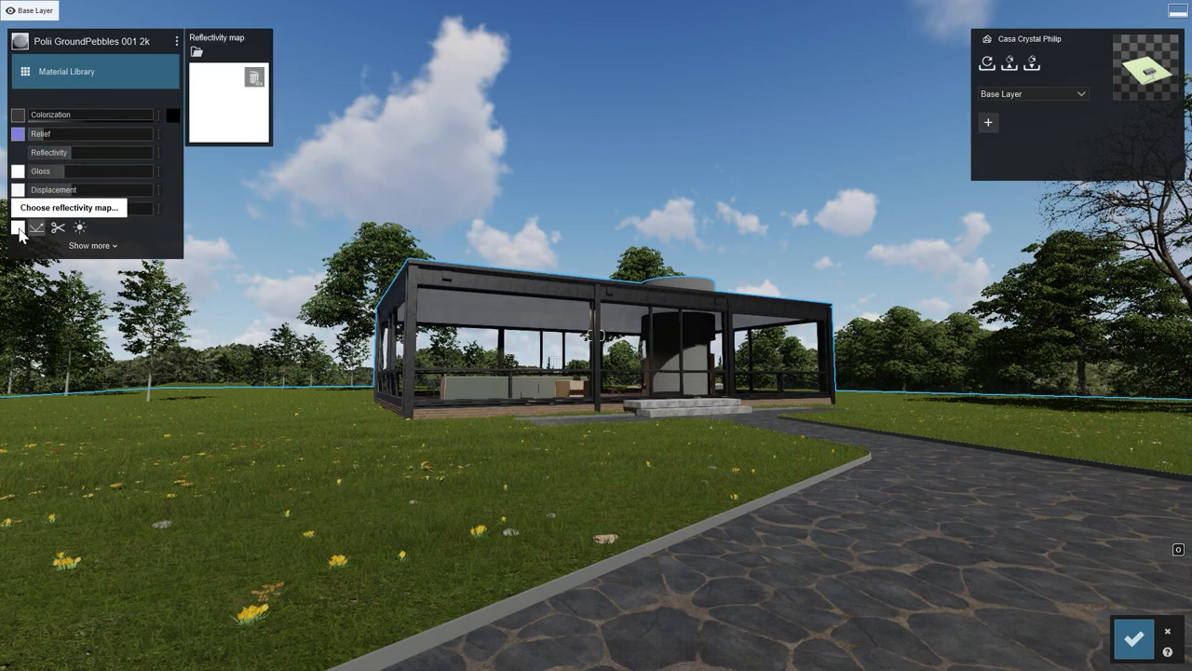
pyautogui.click(197, 52)
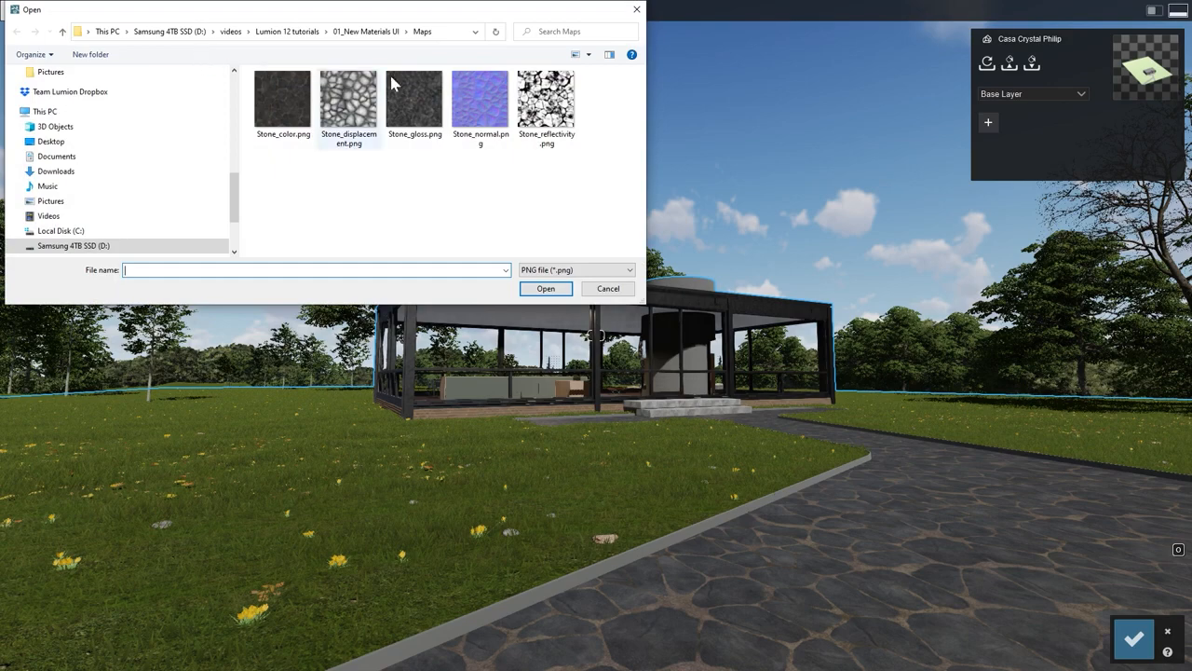
pyautogui.click(543, 109)
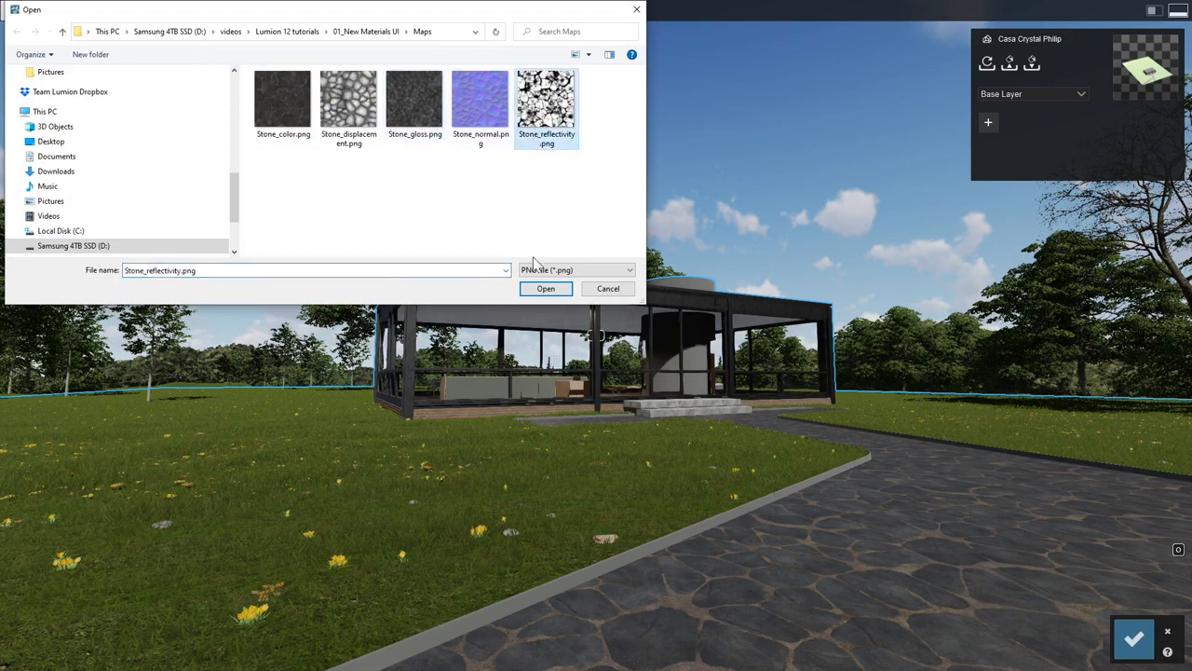
pyautogui.click(545, 289)
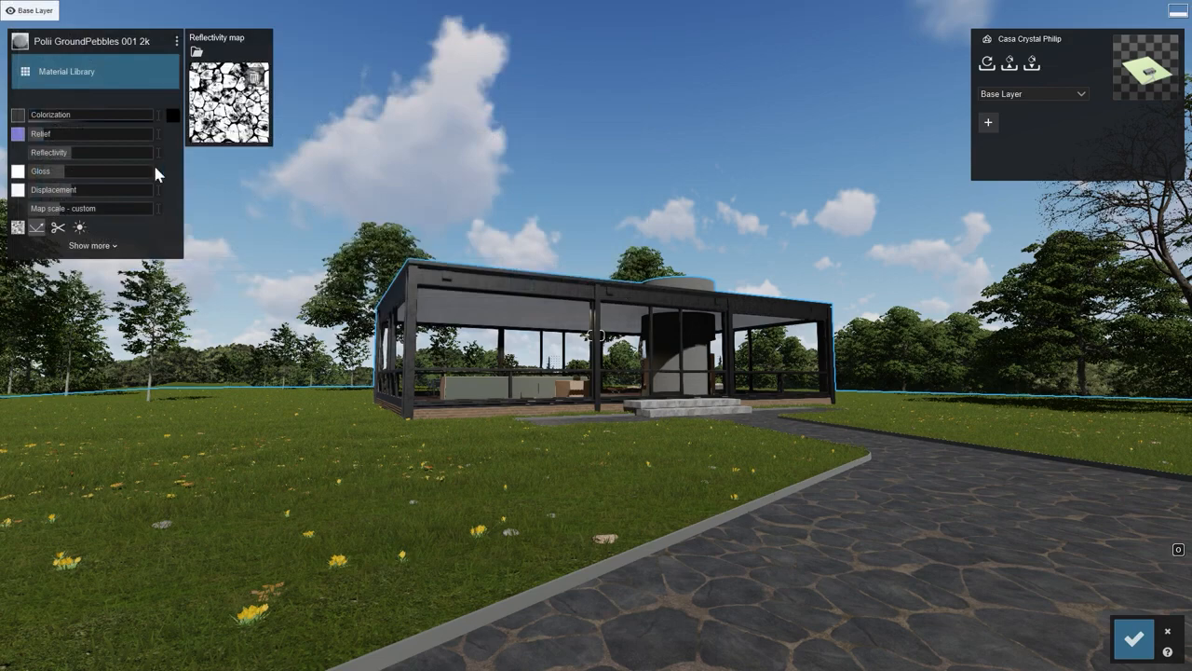
pyautogui.moveTo(71, 152)
pyautogui.mouseDown()
pyautogui.moveTo(161, 169)
pyautogui.moveTo(55, 153)
pyautogui.moveTo(94, 152)
pyautogui.moveTo(81, 155)
pyautogui.mouseUp()
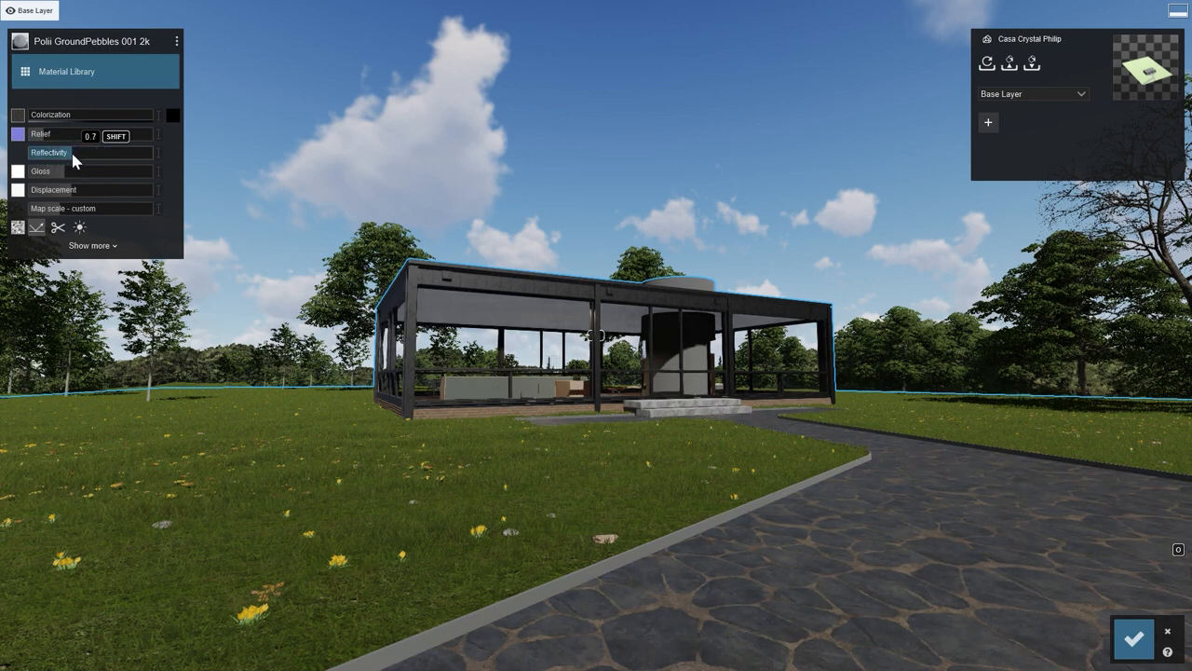
# Try using the map texture to clip the object, and return it to masking reflectivity.
pyautogui.click(57, 228)
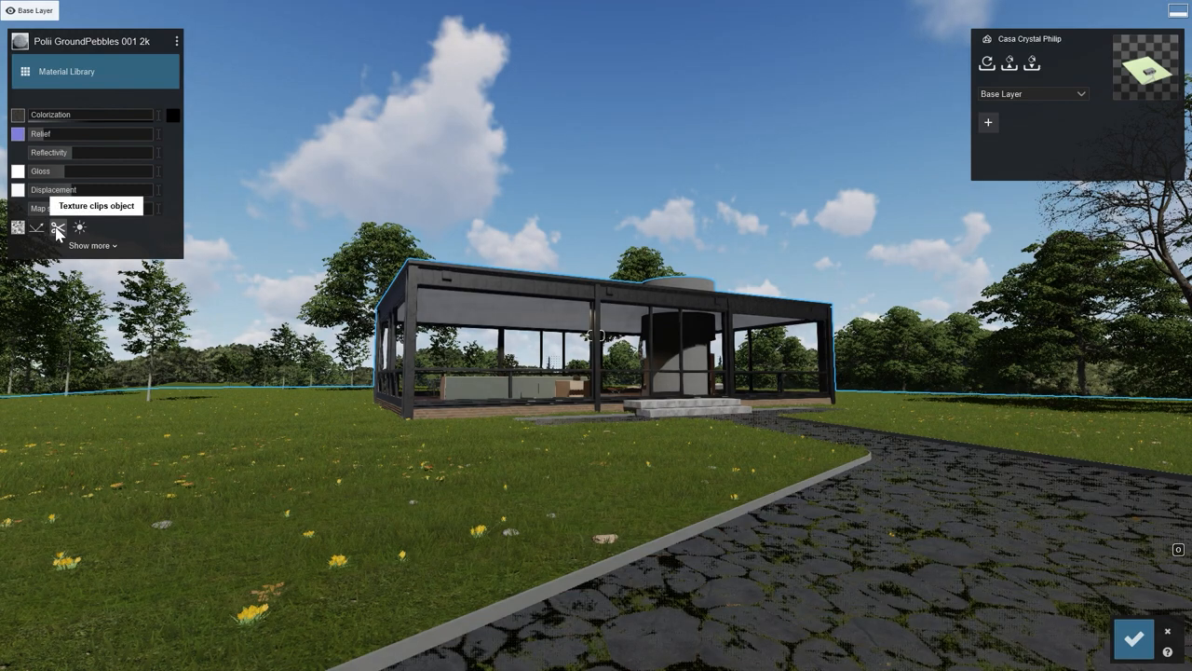
pyautogui.click(36, 228)
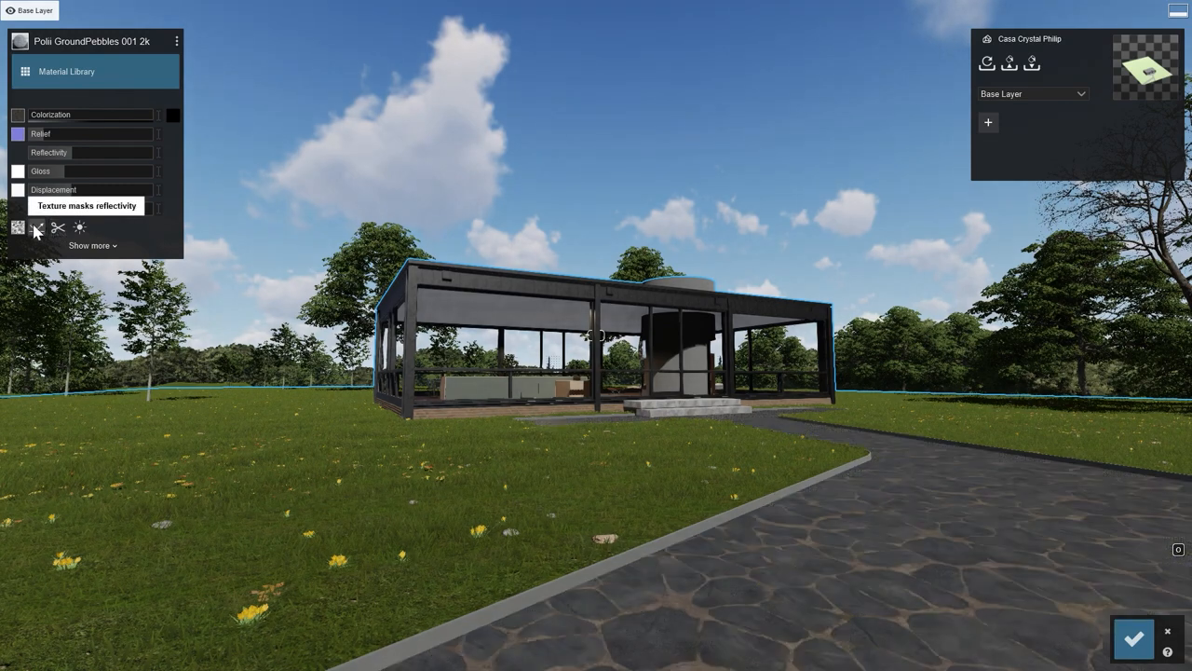
# Load Stone_gloss.png as the path material's gloss map and raise the gloss to near its maximum.
pyautogui.click(18, 176)
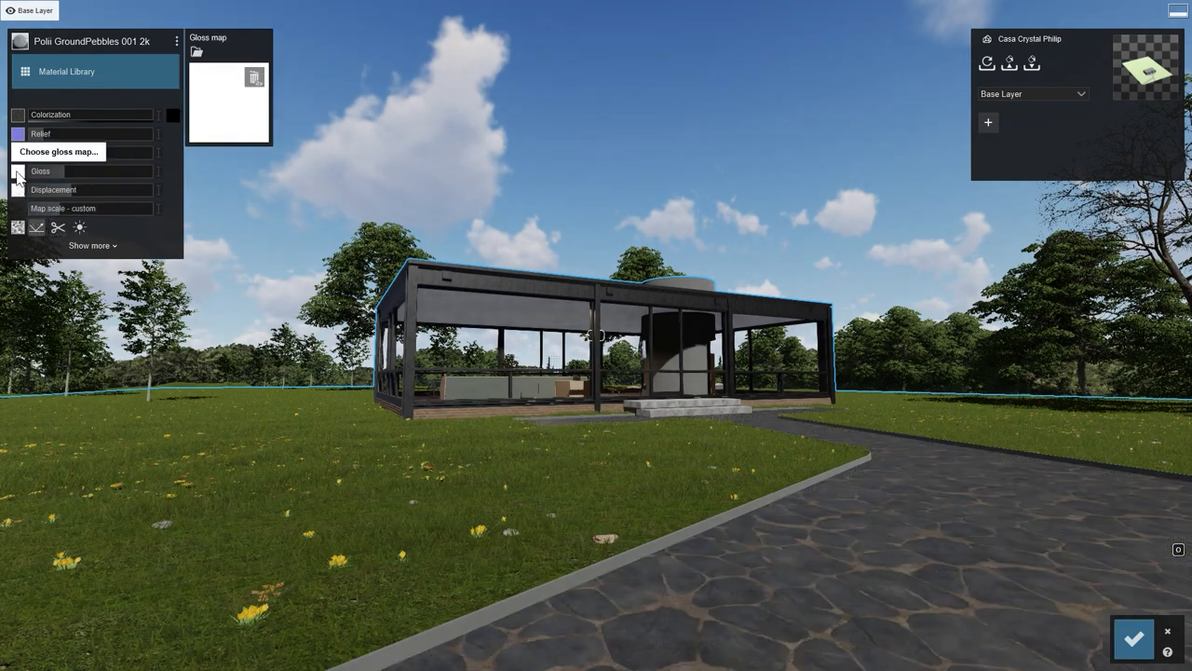
pyautogui.click(196, 54)
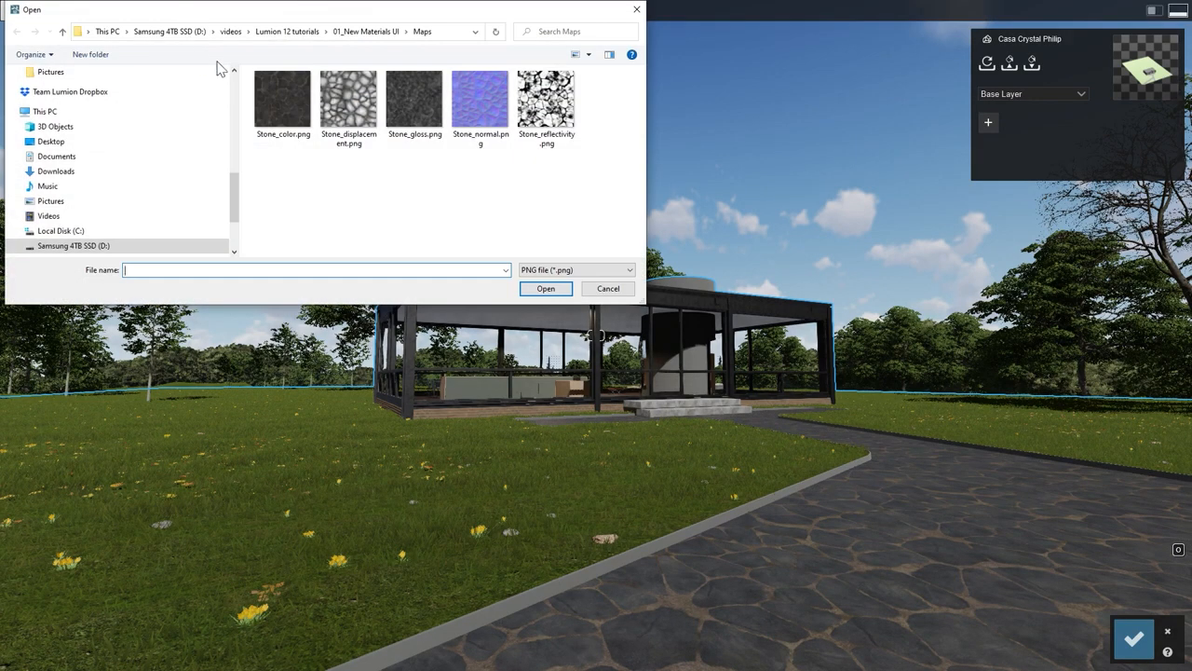
pyautogui.click(402, 107)
pyautogui.click(544, 288)
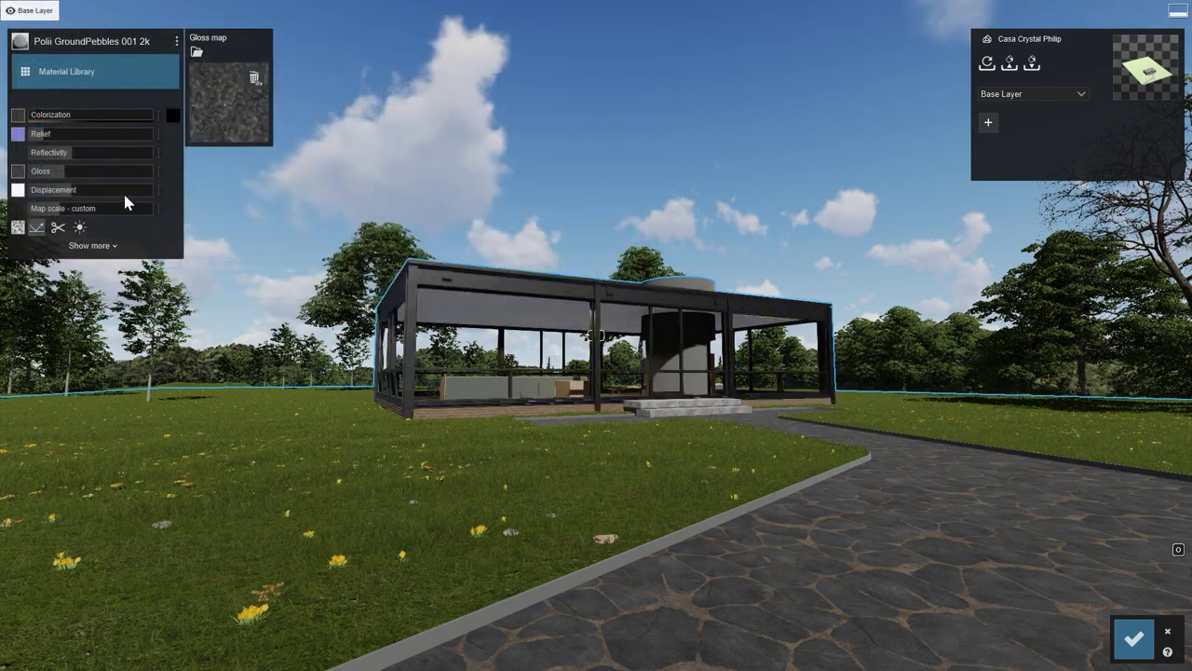
pyautogui.click(78, 173)
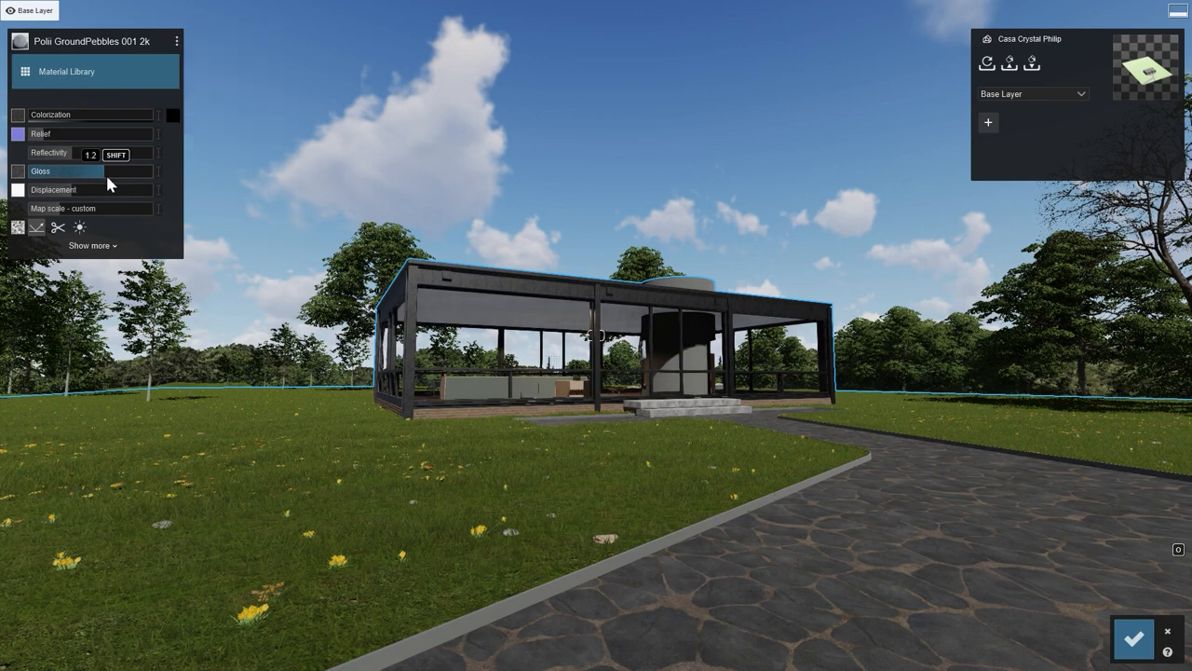
pyautogui.moveTo(129, 183); pyautogui.dragTo(139, 186)
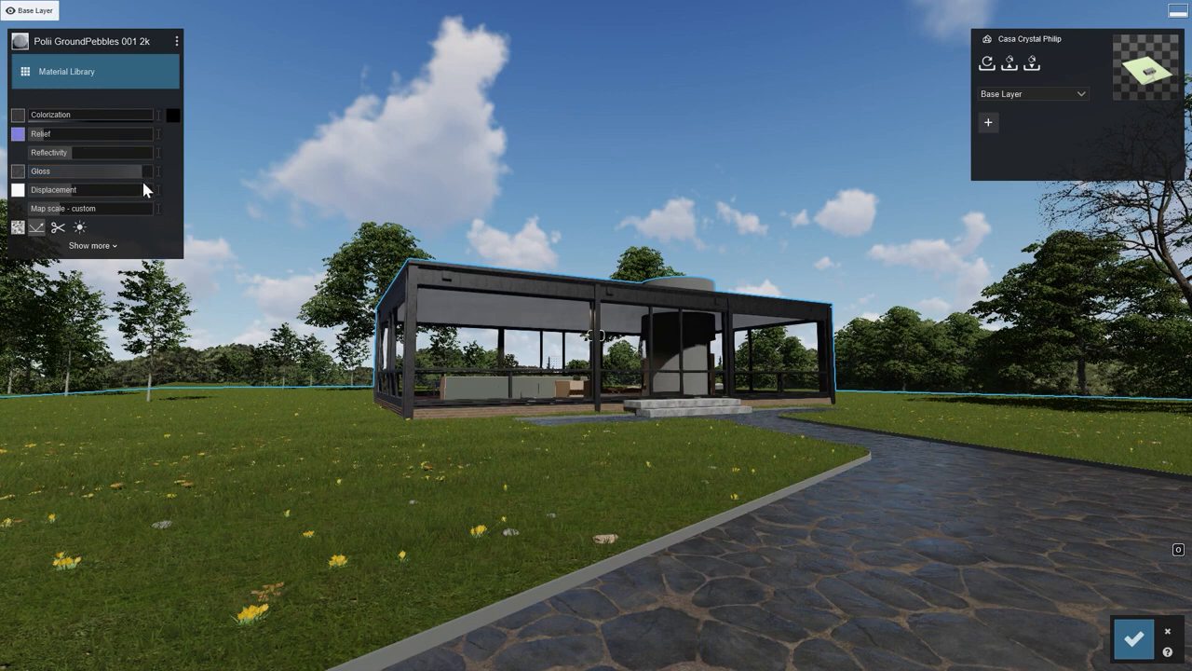
# Load Stone_displacement.png as the path material's displacement map, lowering the displacement and setting the map scale to 3.3.
pyautogui.click(18, 190)
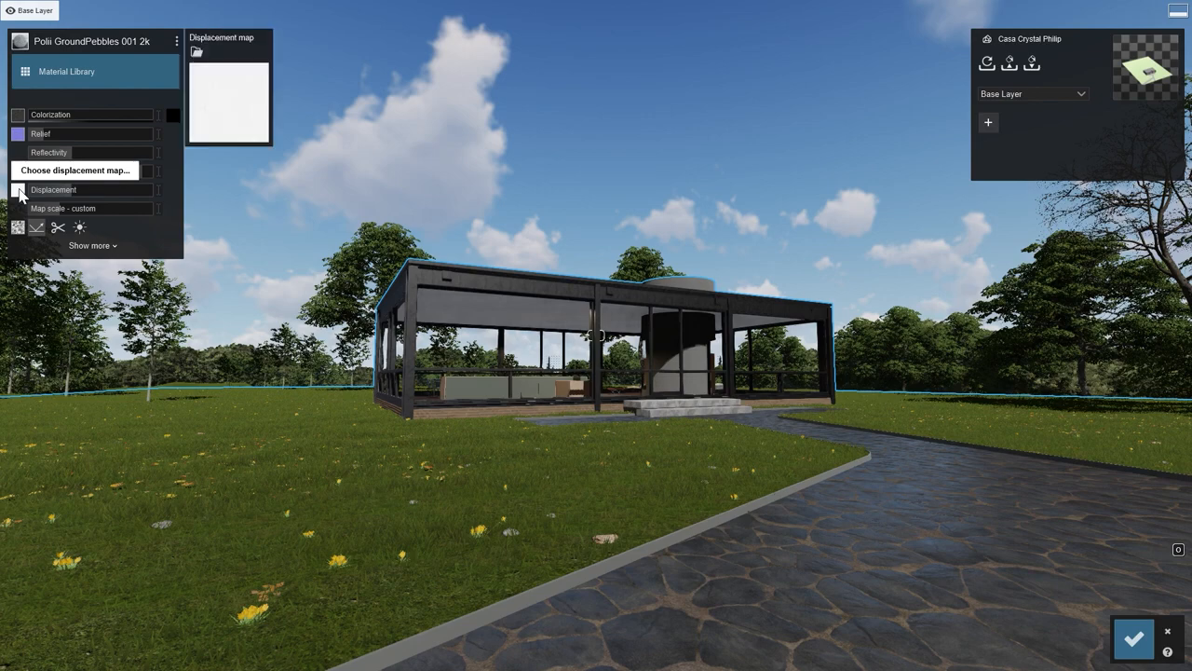
pyautogui.click(197, 56)
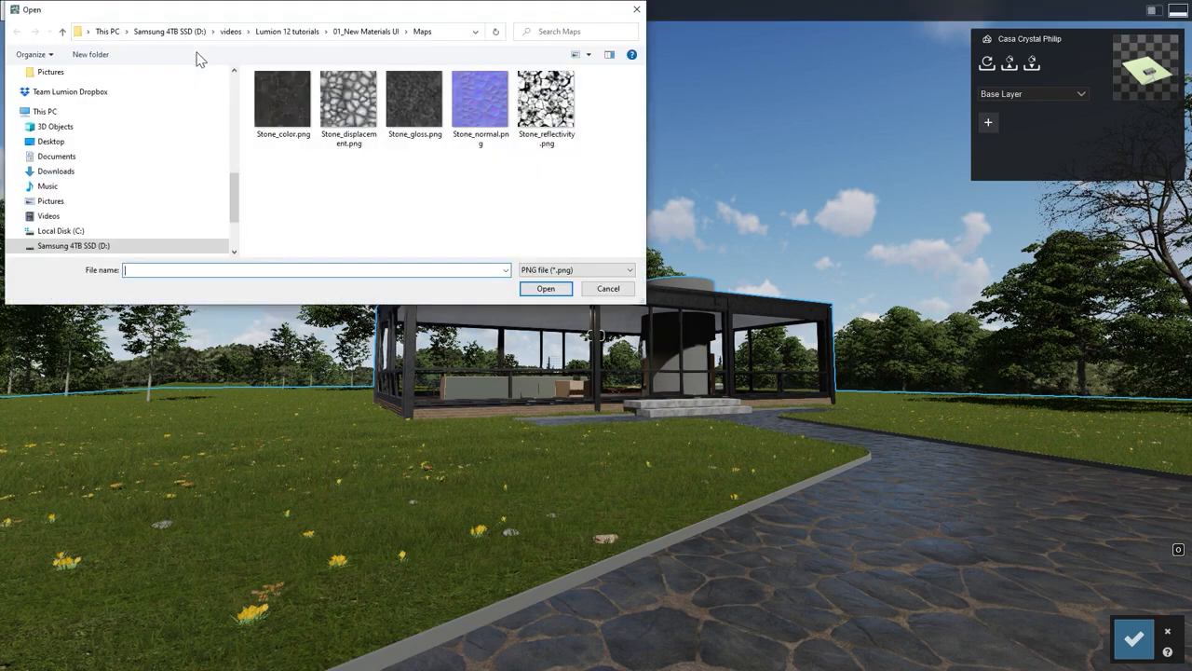
pyautogui.click(342, 105)
pyautogui.click(528, 288)
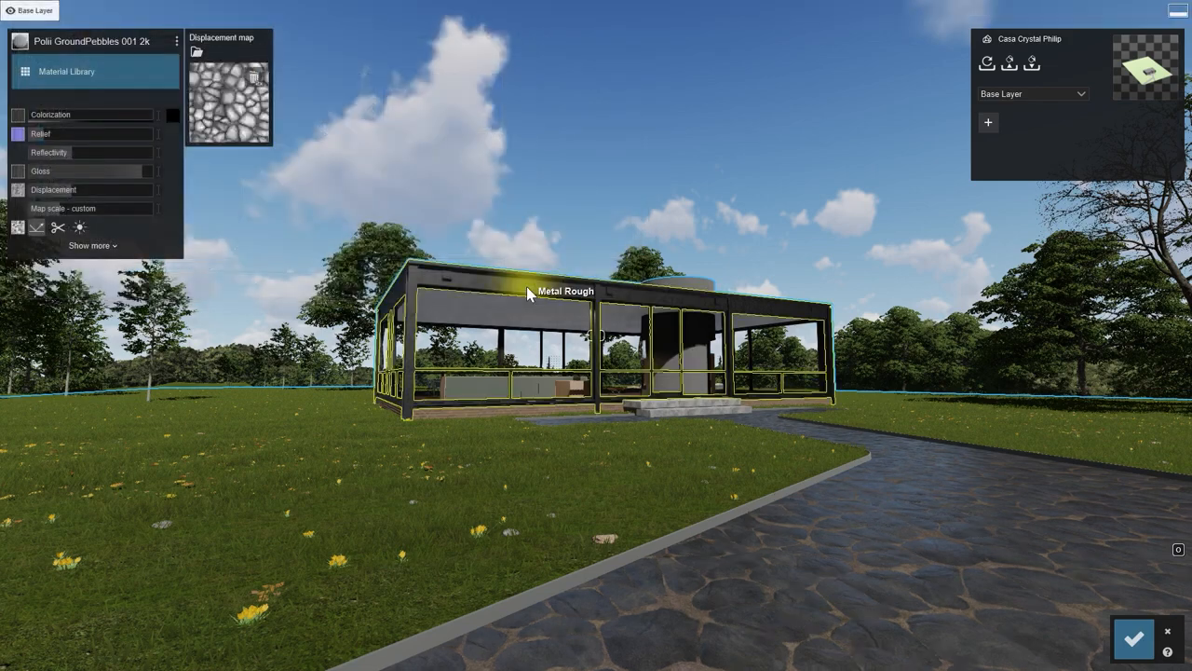
pyautogui.moveTo(75, 190); pyautogui.dragTo(64, 216)
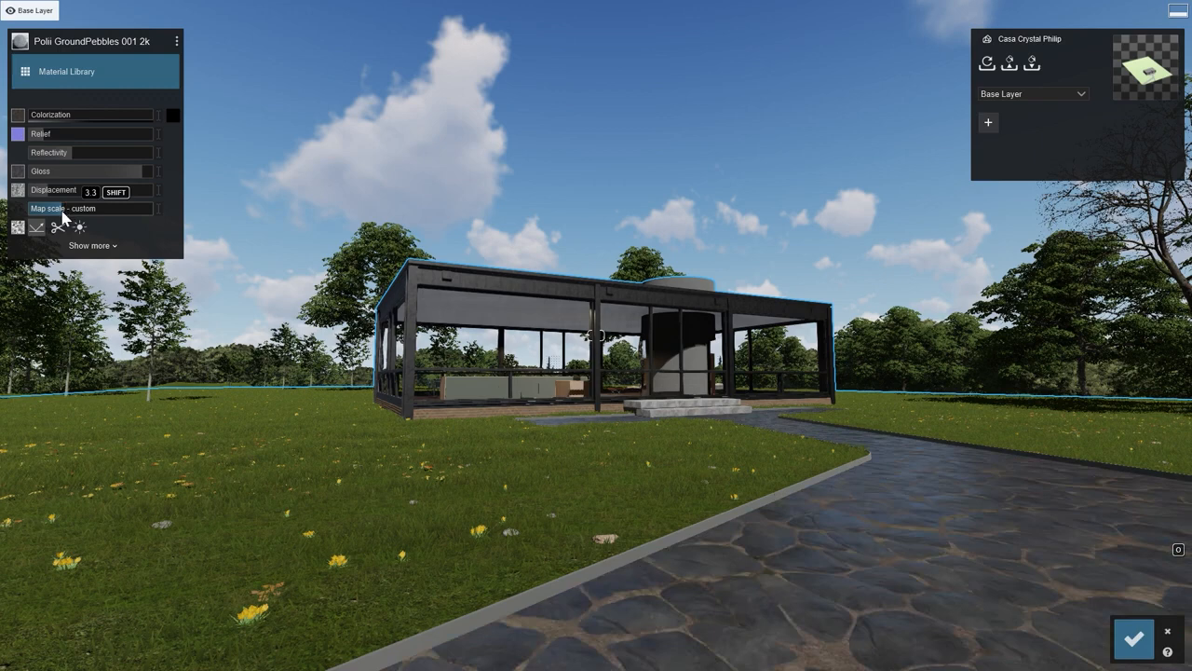
# Show the additional material settings and set the path material's weathering to about half strength.
pyautogui.click(93, 245)
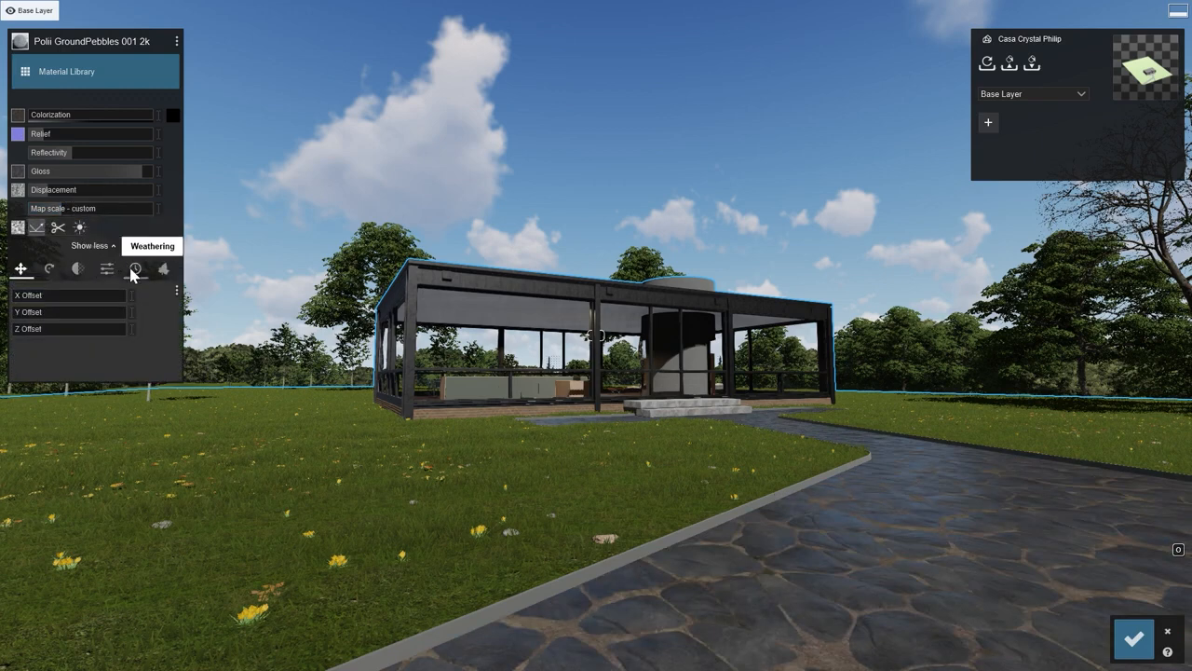
pyautogui.click(134, 270)
pyautogui.moveTo(21, 317); pyautogui.dragTo(107, 321)
pyautogui.moveTo(103, 323); pyautogui.dragTo(73, 330)
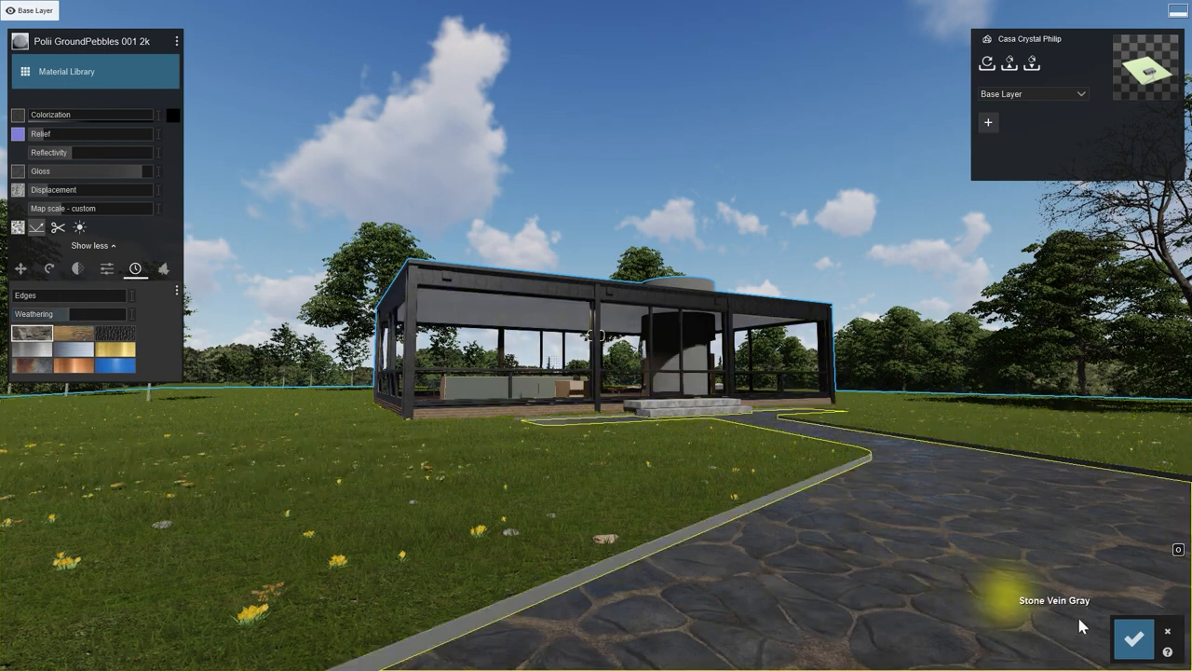
# Save the material changes and switch to Photo mode to view the stone path in the rendered preview.
pyautogui.click(1134, 642)
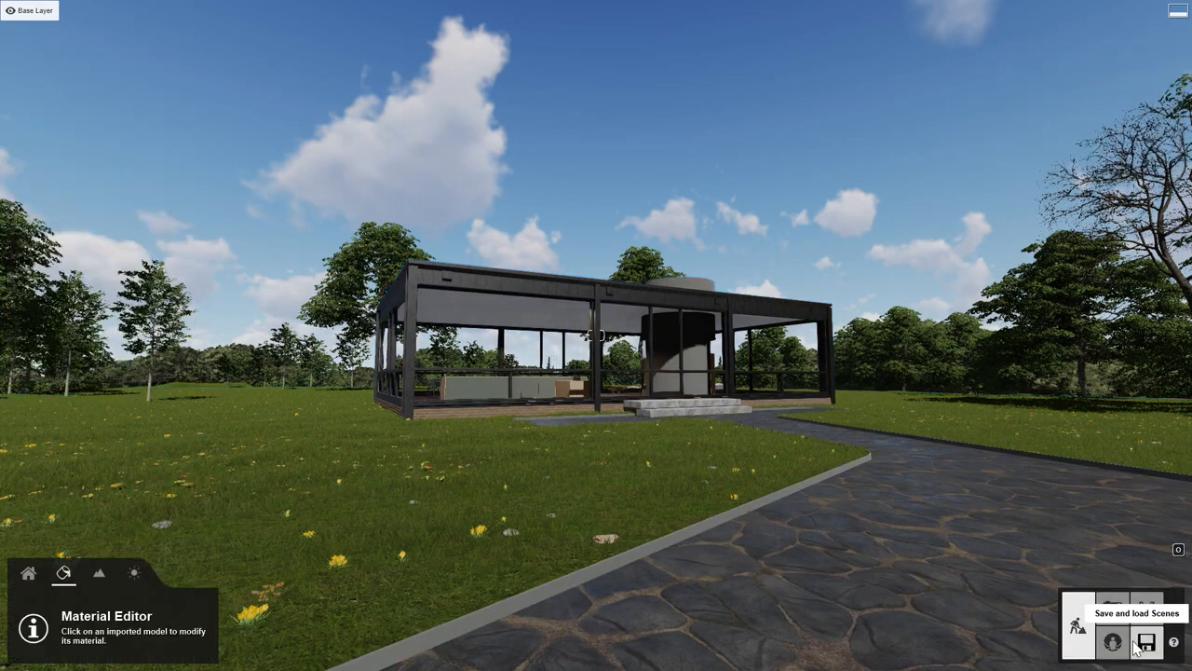
pyautogui.click(1112, 609)
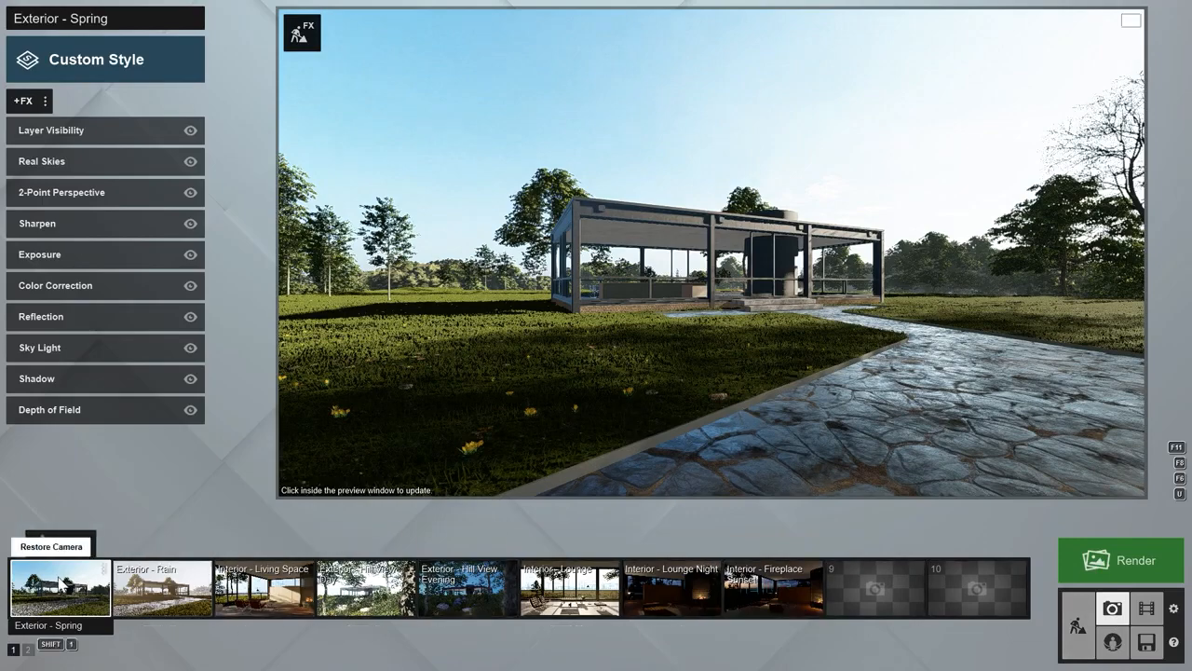
# Restore the Exterior - Spring camera view and open the stone path's material for editing in Build with Effects.
pyautogui.click(59, 582)
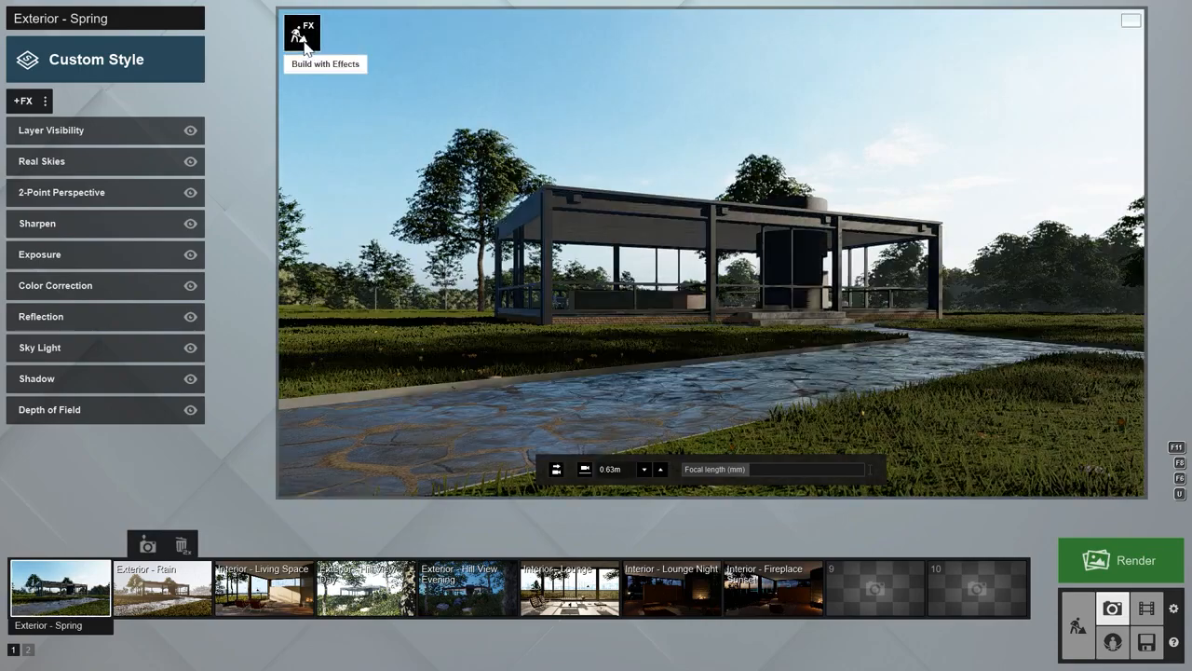
pyautogui.click(300, 36)
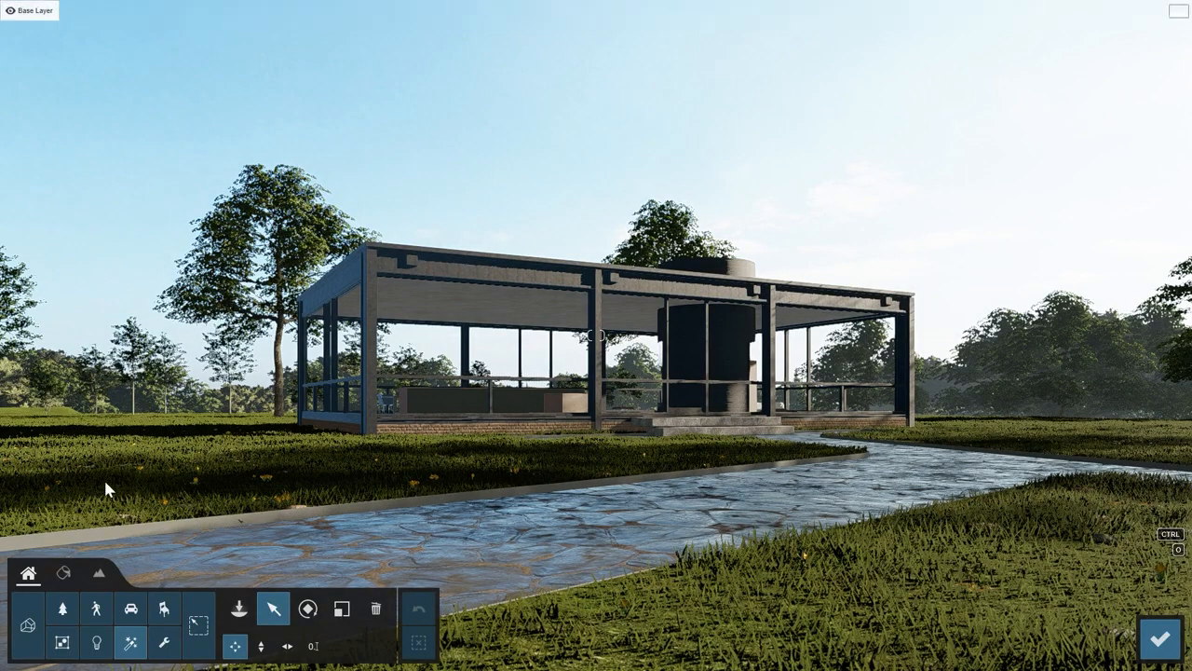
pyautogui.click(64, 572)
pyautogui.click(288, 564)
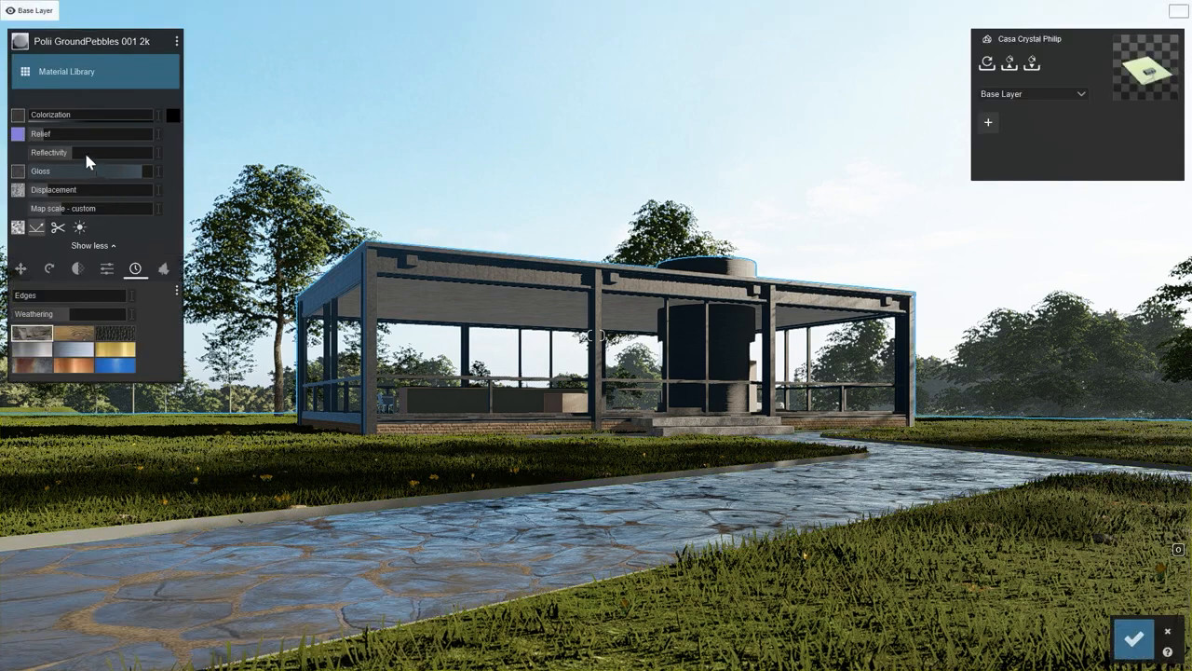
# Lower the path material's gloss slightly, then raise its relief to about half and its displacement to a high level.
pyautogui.moveTo(140, 172); pyautogui.dragTo(118, 177)
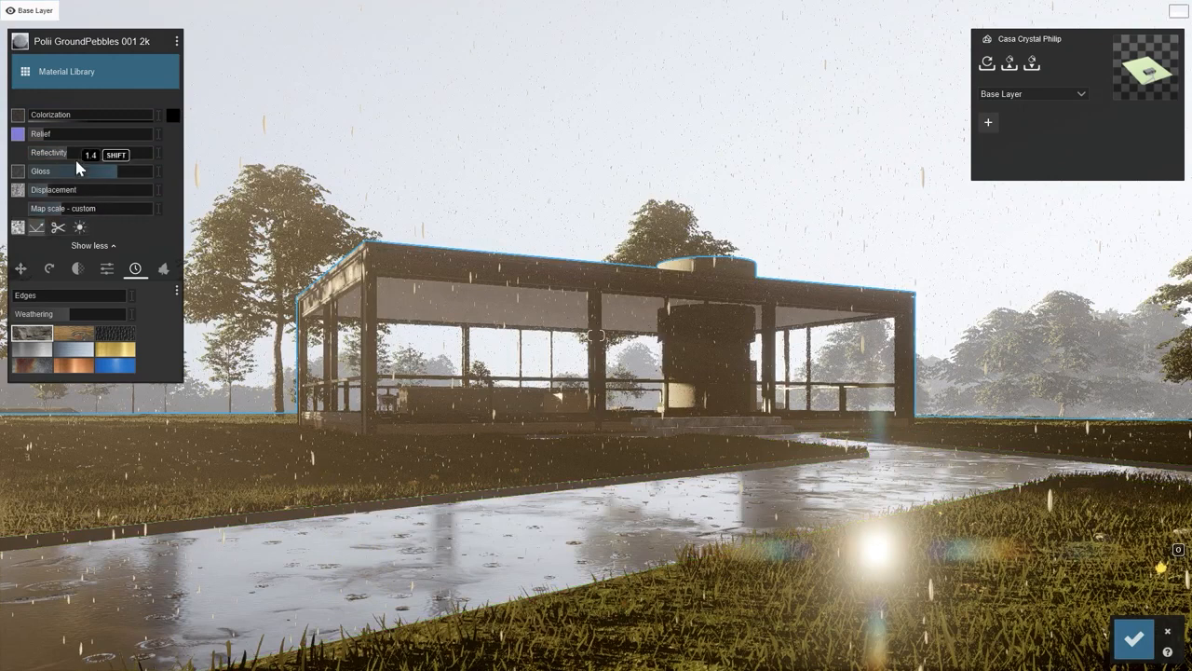
pyautogui.moveTo(42, 133); pyautogui.dragTo(93, 149)
pyautogui.moveTo(69, 194); pyautogui.dragTo(106, 188)
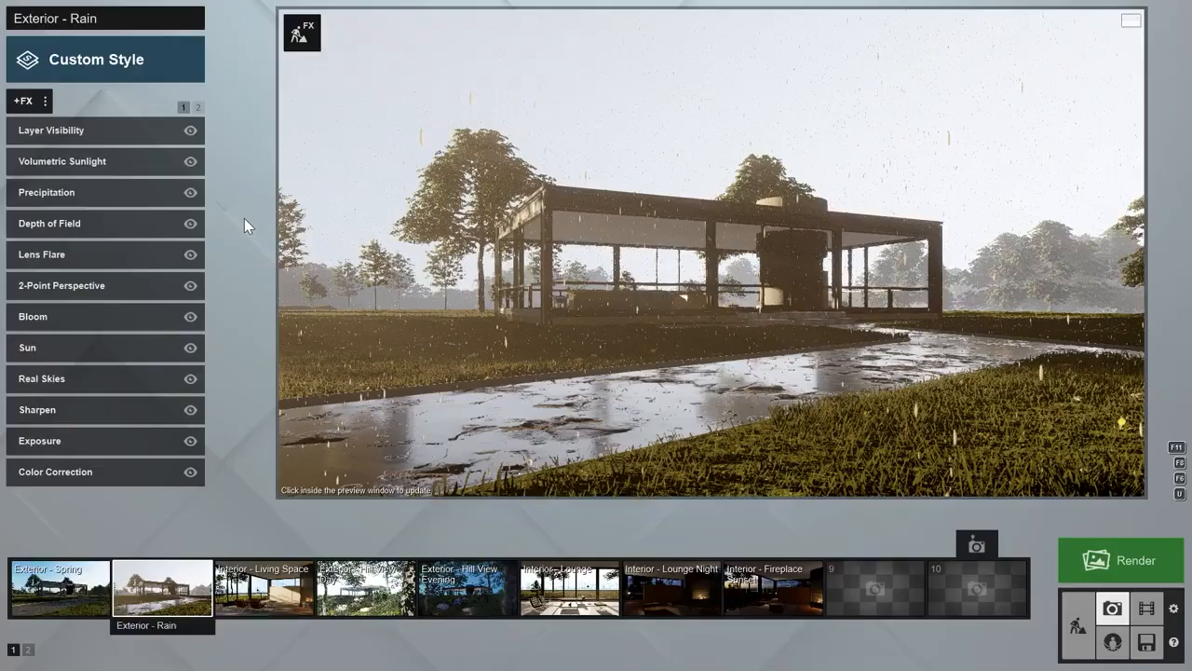
# Lower the precipitation phase in the Exterior - Rain photo's Precipitation effect.
pyautogui.click(80, 193)
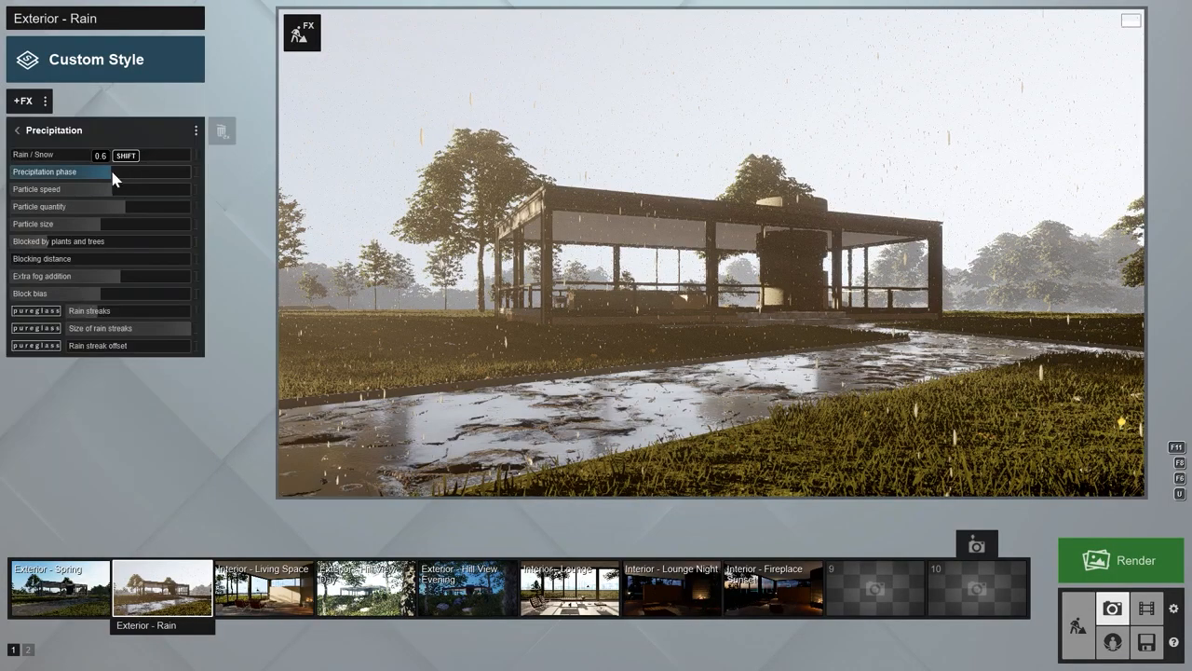
pyautogui.moveTo(113, 173)
pyautogui.mouseDown()
pyautogui.moveTo(181, 170)
pyautogui.moveTo(69, 173)
pyautogui.moveTo(90, 178)
pyautogui.mouseUp()
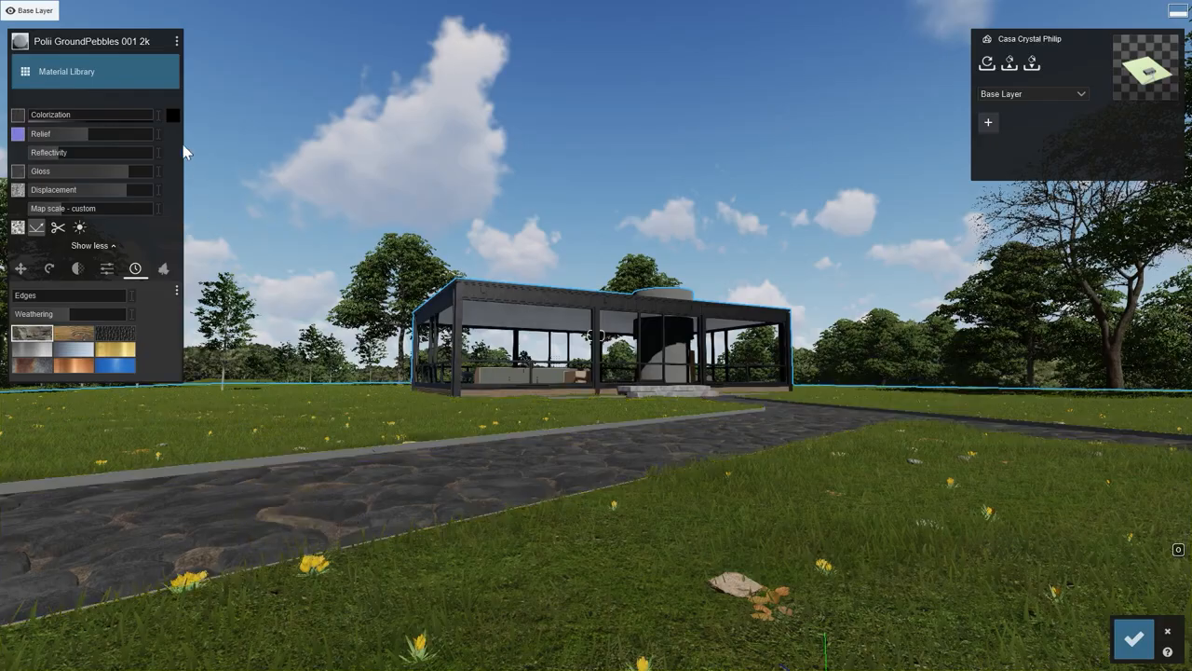
# Save the path material to the custom materials under the name "custom stones".
pyautogui.click(178, 43)
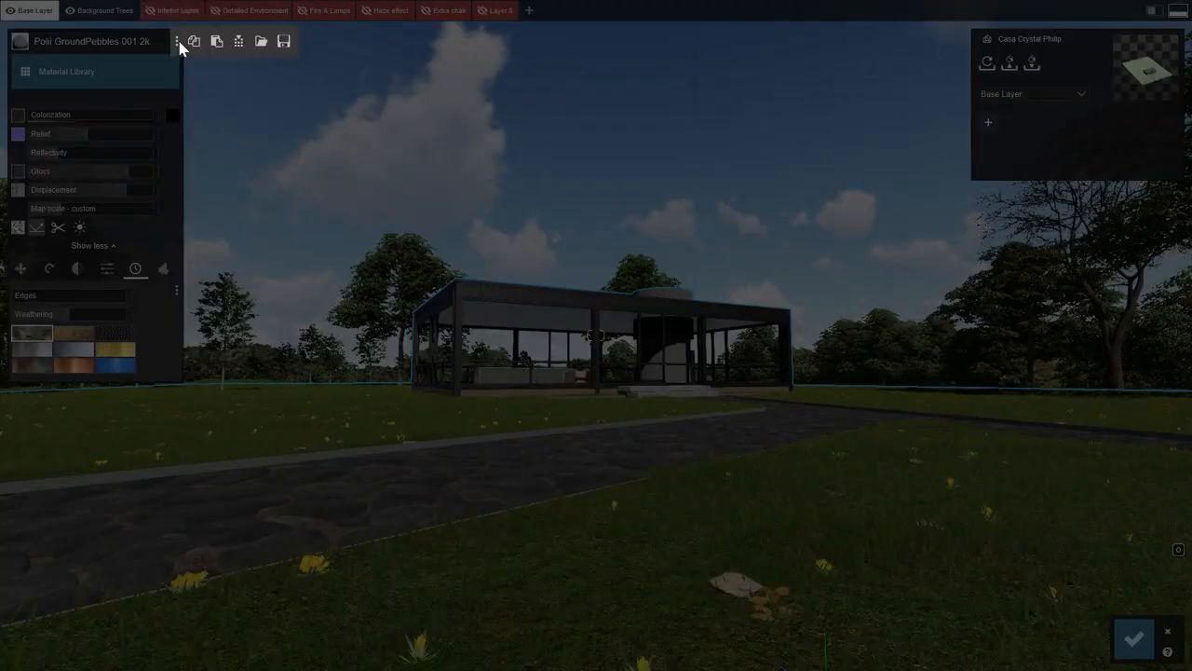
pyautogui.click(241, 42)
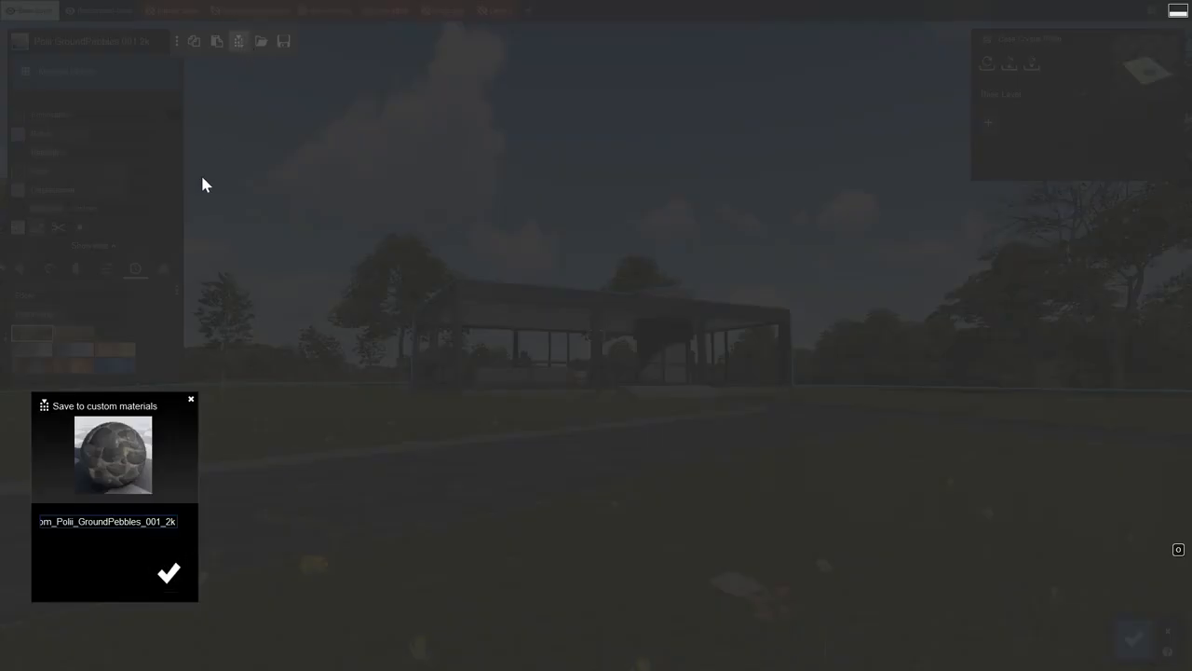
pyautogui.hotkey('ctrl', 'a')
pyautogui.write('custom stone')
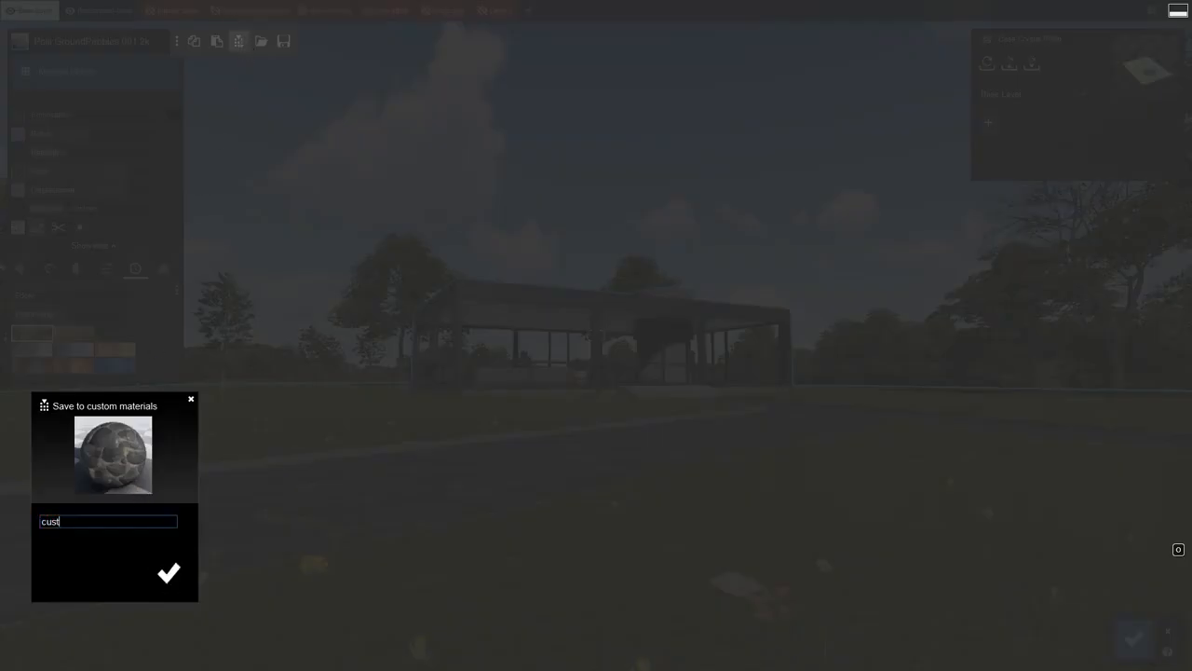
pyautogui.click(168, 573)
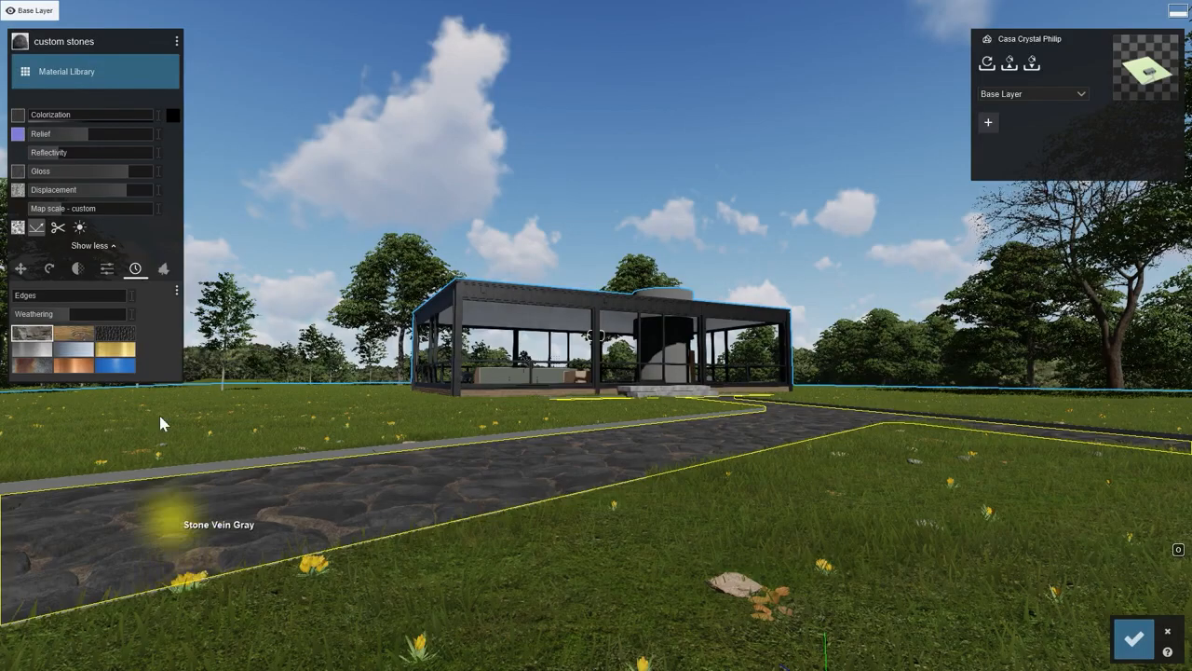
# Browse the outdoor and custom materials in the library and assign the new Standard material to the path.
pyautogui.click(90, 80)
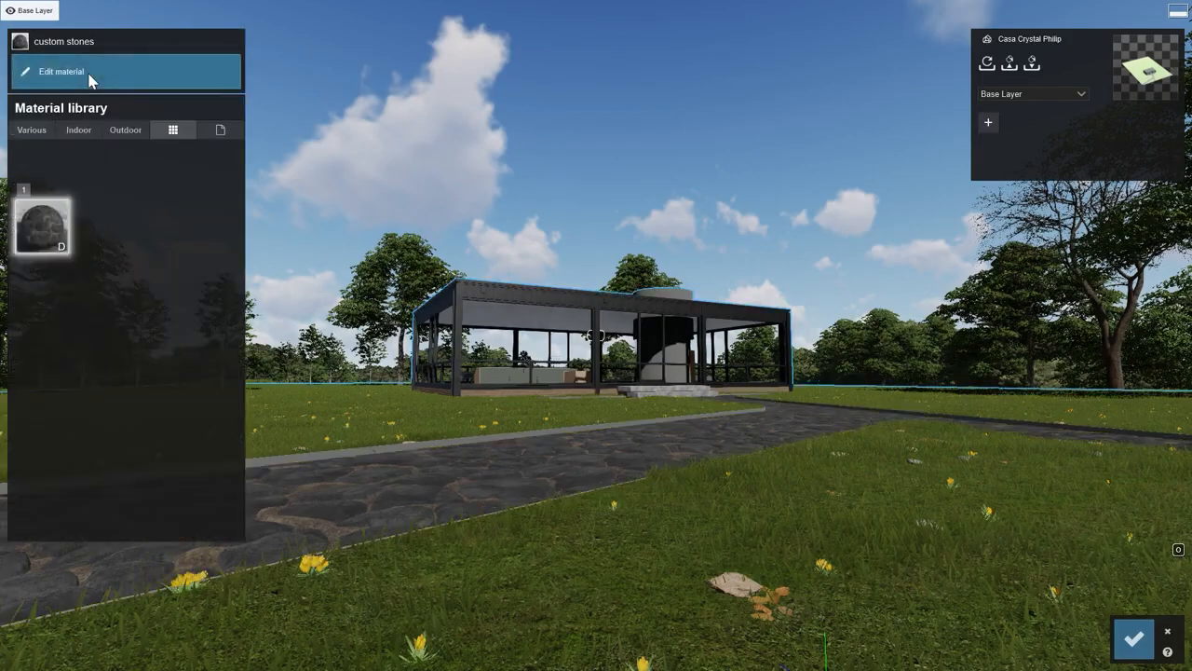
pyautogui.click(123, 130)
pyautogui.click(170, 131)
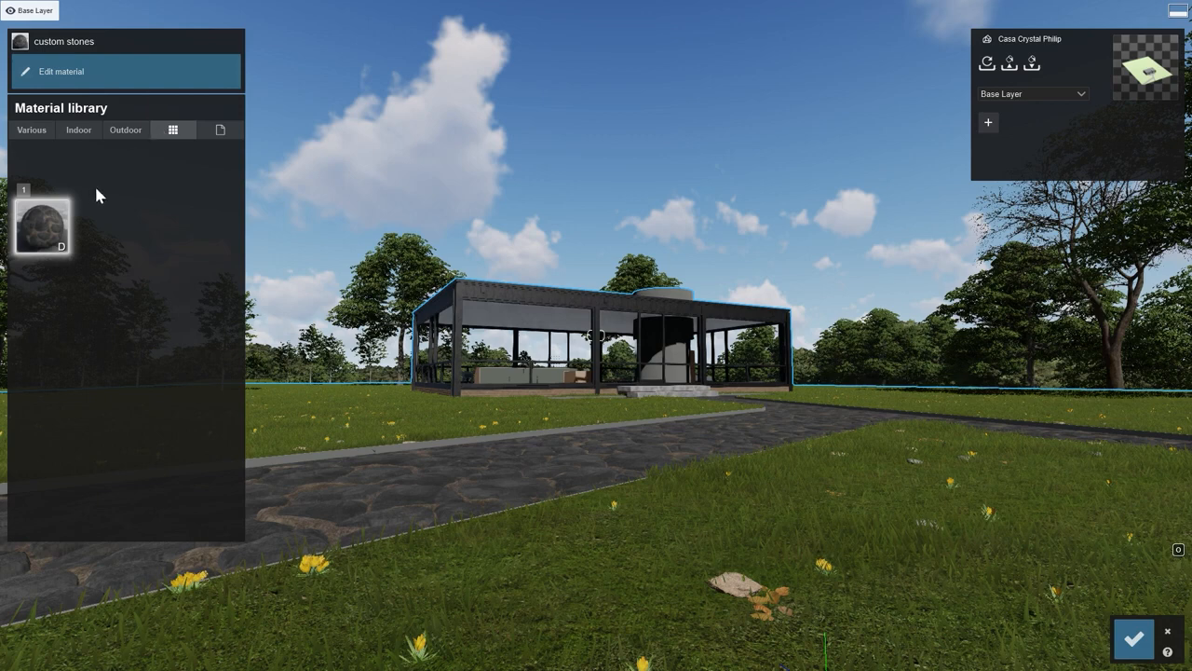
pyautogui.click(221, 134)
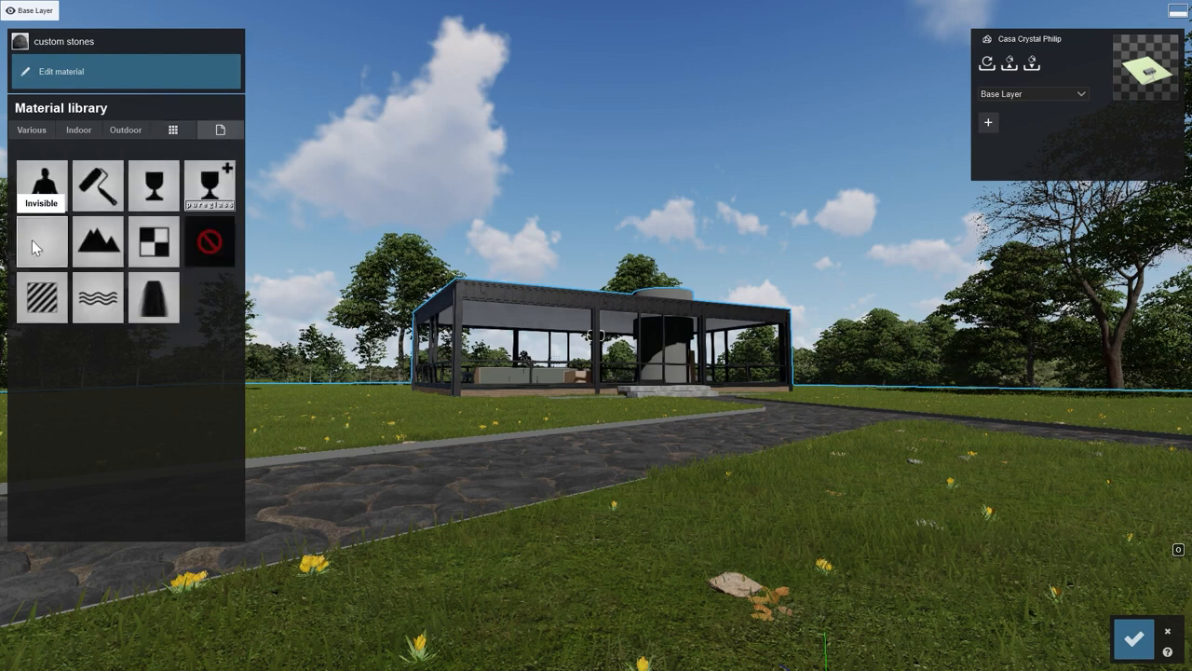
pyautogui.click(32, 278)
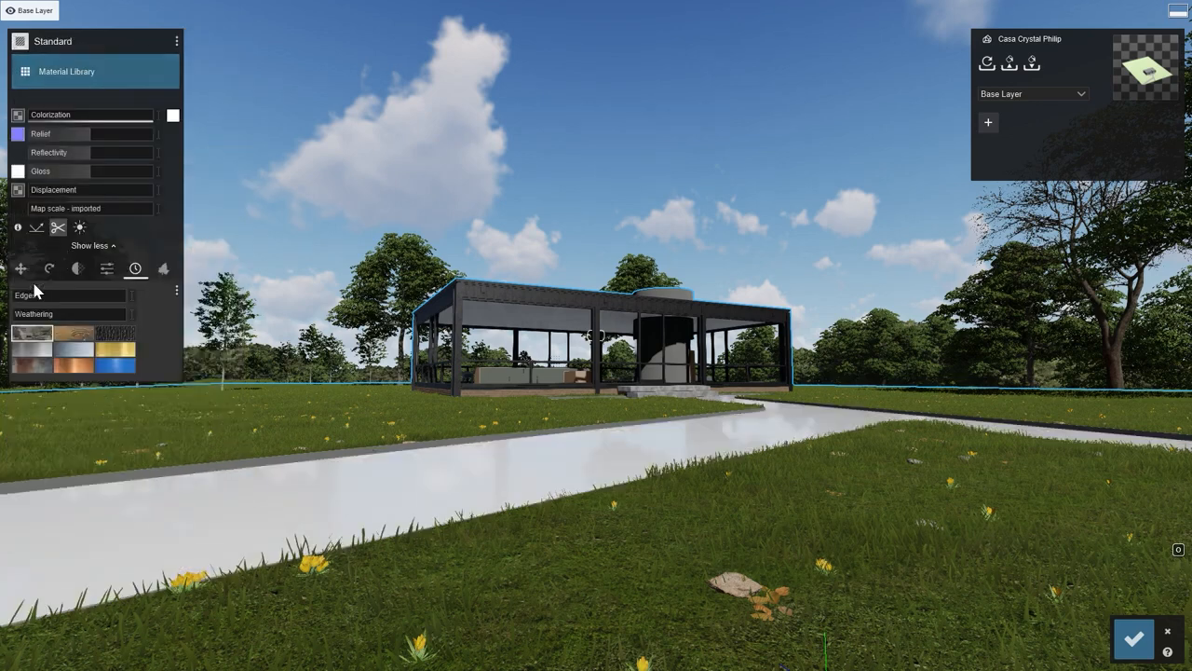